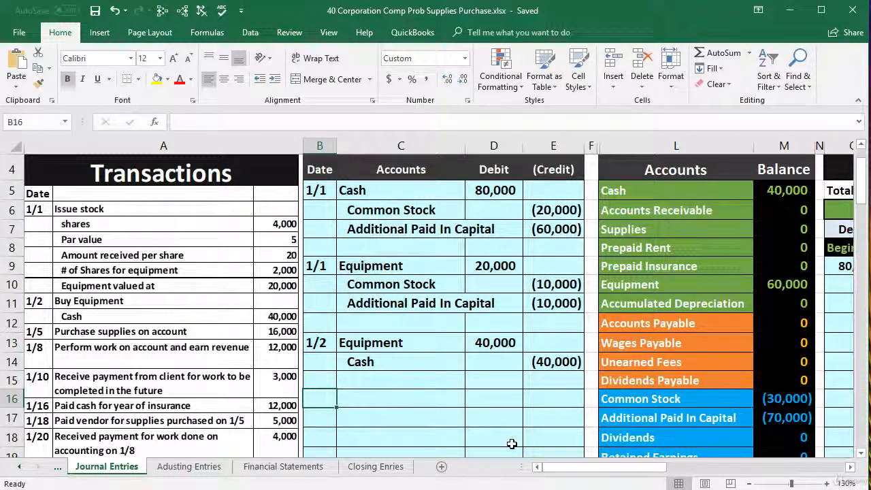
# Enter the date 1/5 in cell B16 to start the journal entry for the supplies purchase
pyautogui.moveTo(564, 467); pyautogui.dragTo(547, 447)
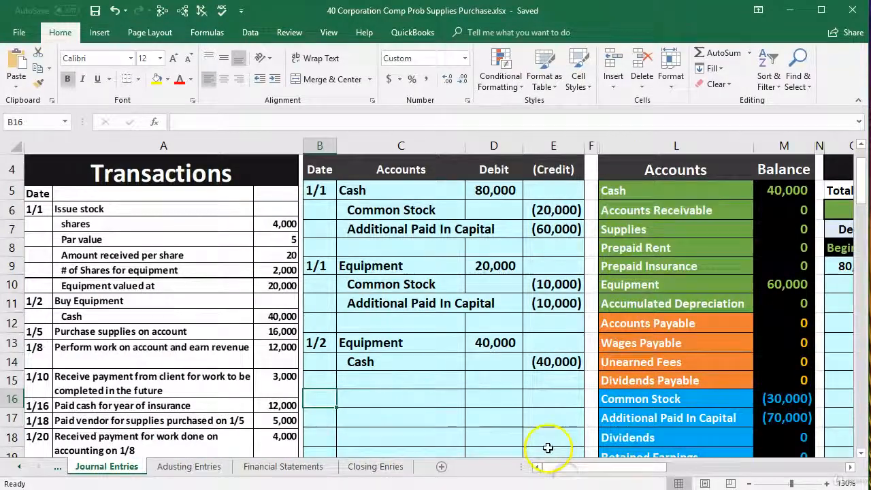
pyautogui.scroll(1, 549, 444)
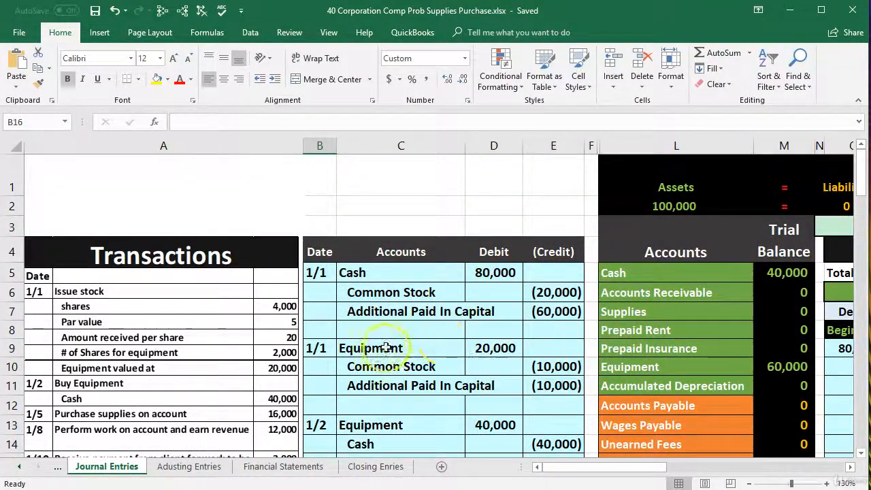
pyautogui.scroll(-2, 384, 347)
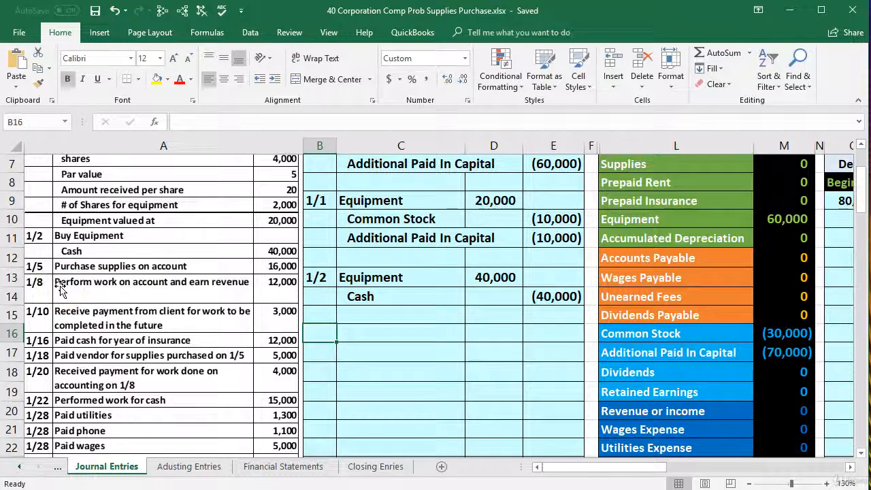
pyautogui.write('1/5')
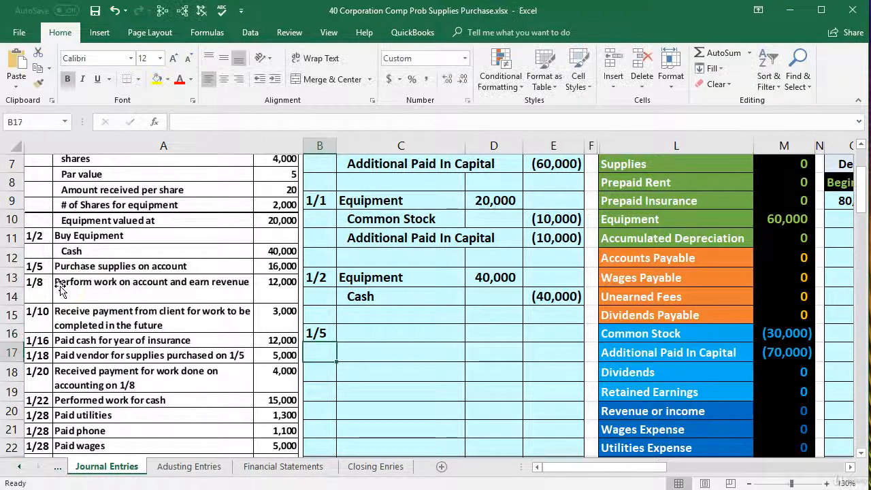
pyautogui.press('Tab')
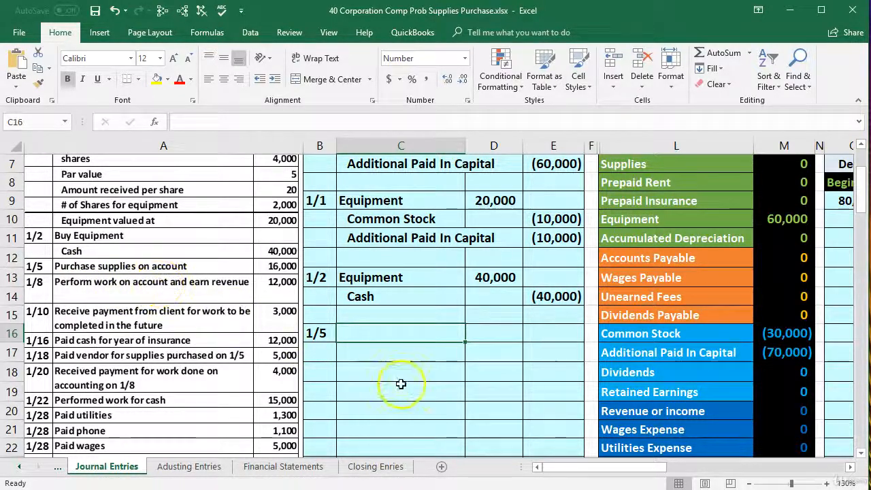
# Examine the Supplies and Supplies Expense accounts in the trial balance to choose the account for the 1/5 purchase
pyautogui.scroll(1, 465, 401)
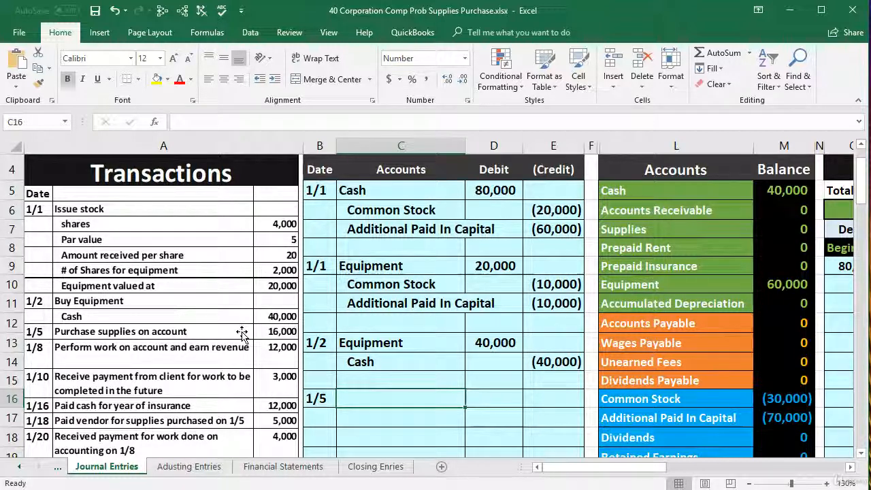
pyautogui.click(458, 327)
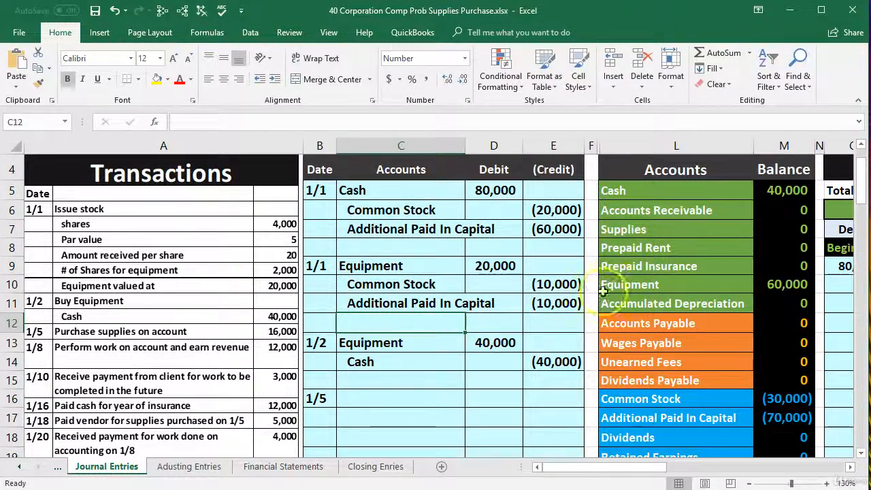
pyautogui.click(662, 229)
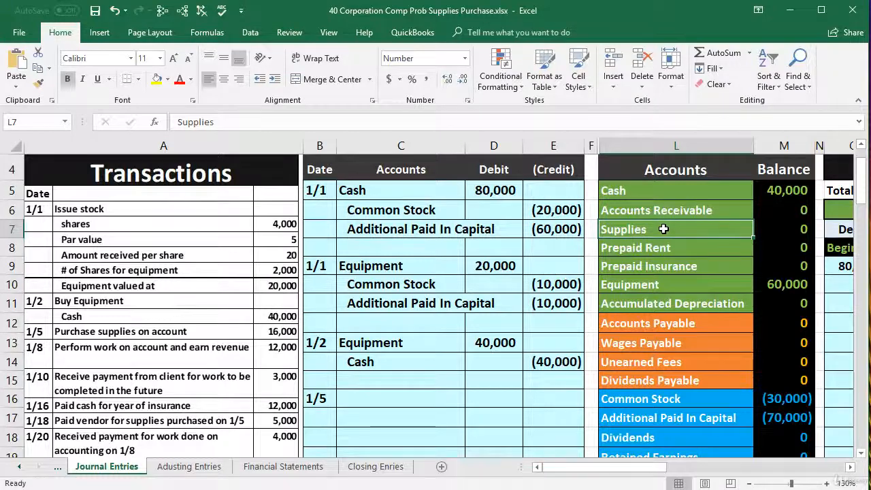
pyautogui.scroll(-3, 657, 227)
pyautogui.click(704, 354)
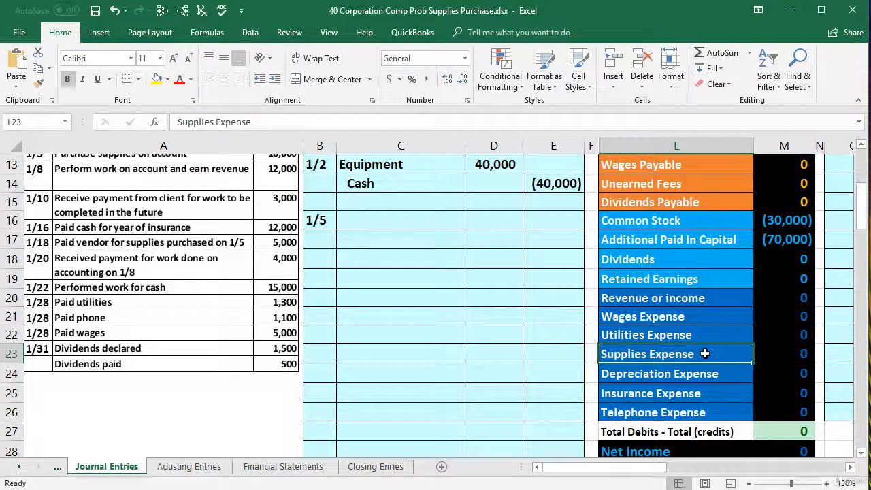
pyautogui.scroll(5, 705, 354)
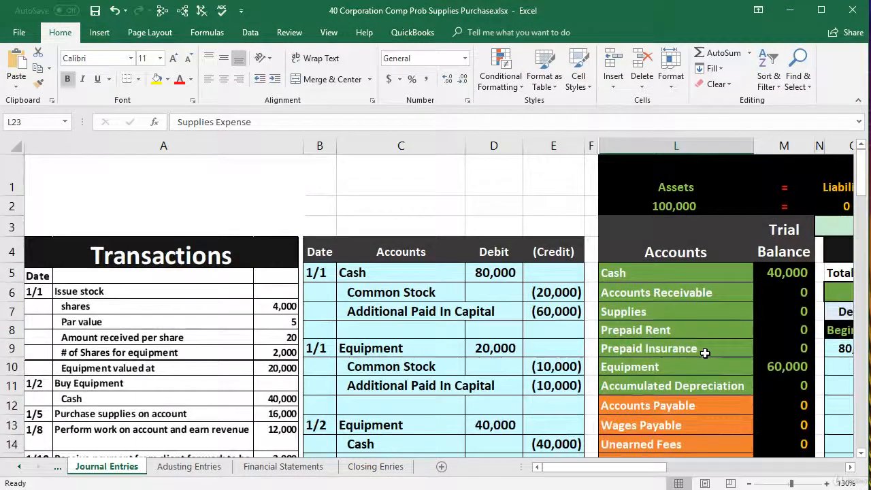
pyautogui.click(675, 312)
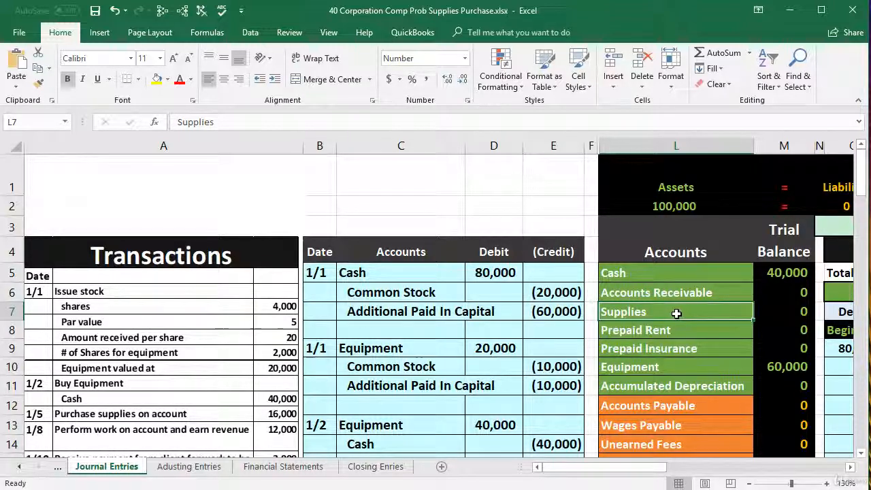
pyautogui.scroll(-3, 676, 313)
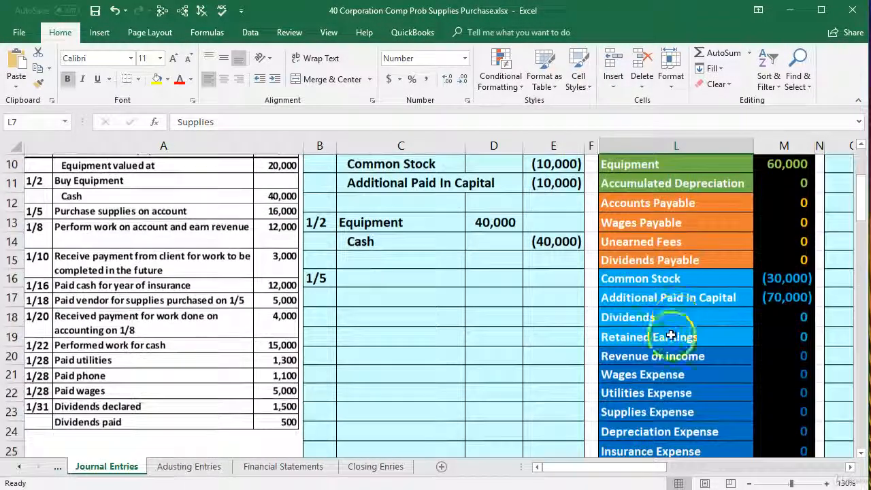
pyautogui.click(658, 411)
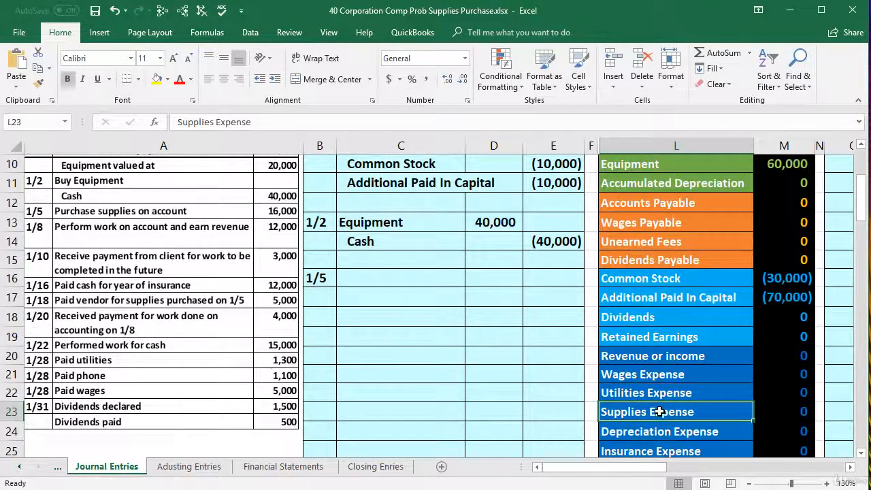
pyautogui.scroll(3, 659, 411)
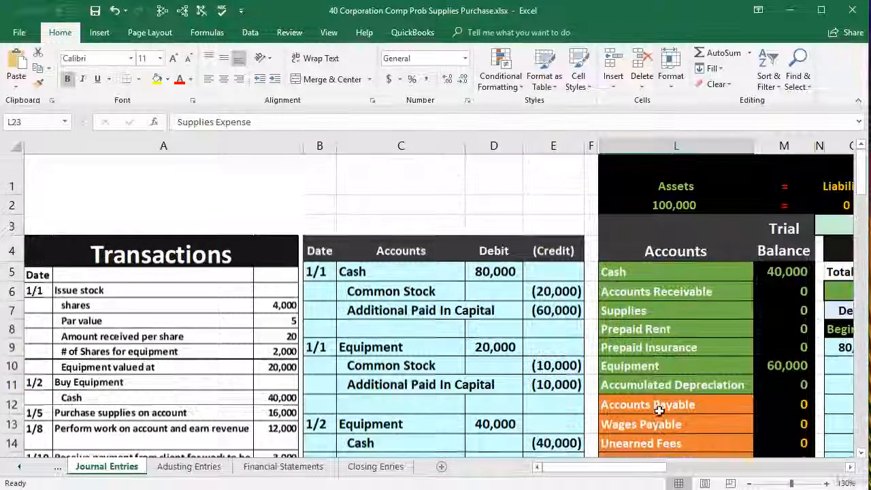
pyautogui.click(642, 313)
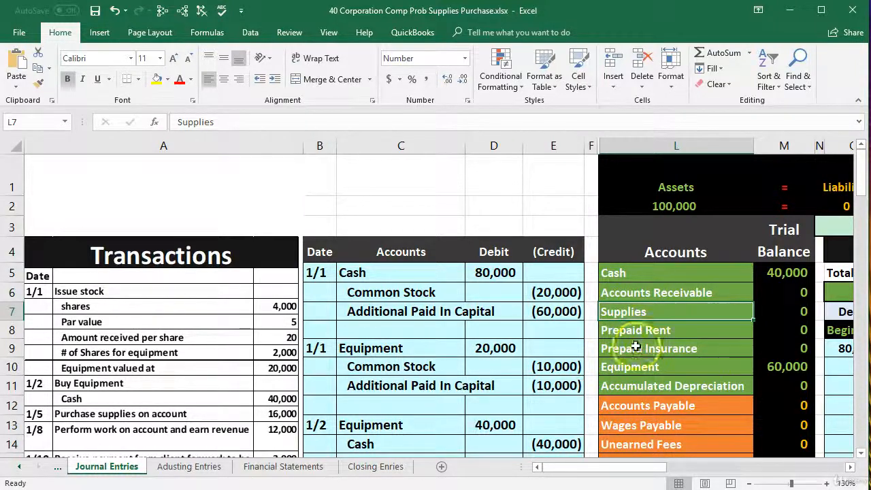
pyautogui.moveTo(668, 314); pyautogui.dragTo(776, 308)
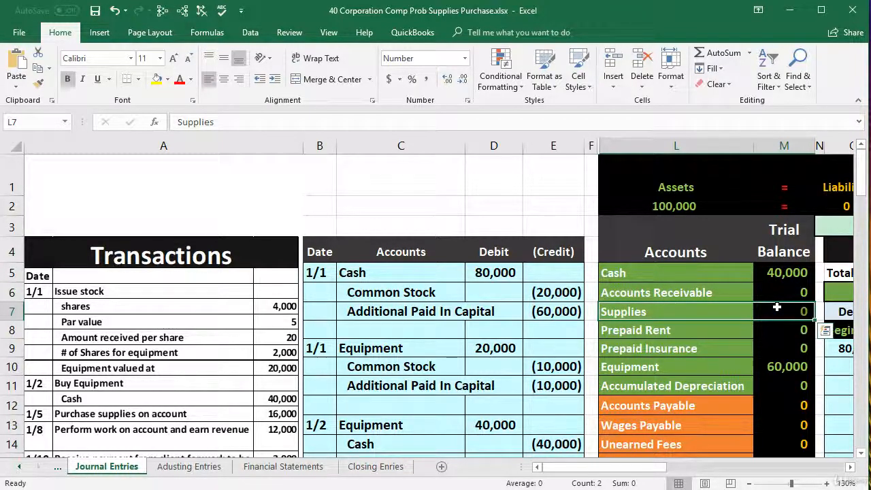
# Copy the Supplies account name from the trial balance into cell C16, pasting values only
pyautogui.click(676, 313)
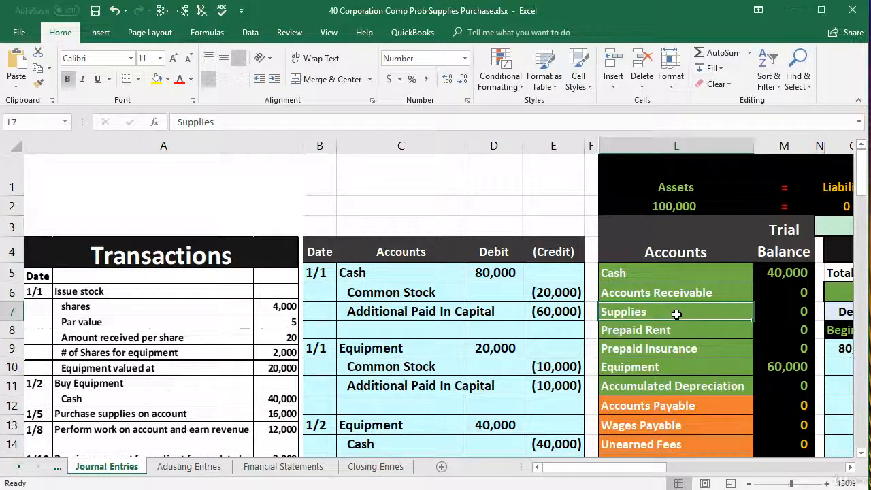
pyautogui.rightClick(675, 314)
pyautogui.click(700, 339)
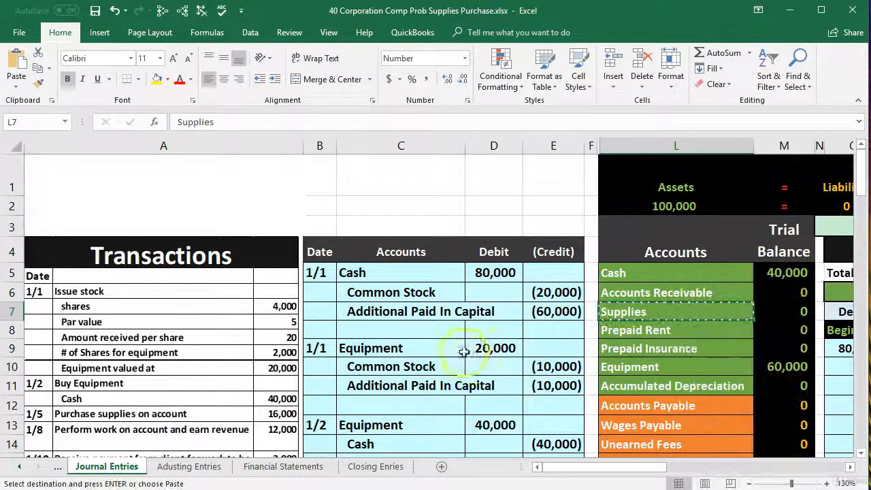
pyautogui.scroll(-1, 396, 362)
pyautogui.scroll(-1, 396, 361)
pyautogui.click(379, 334)
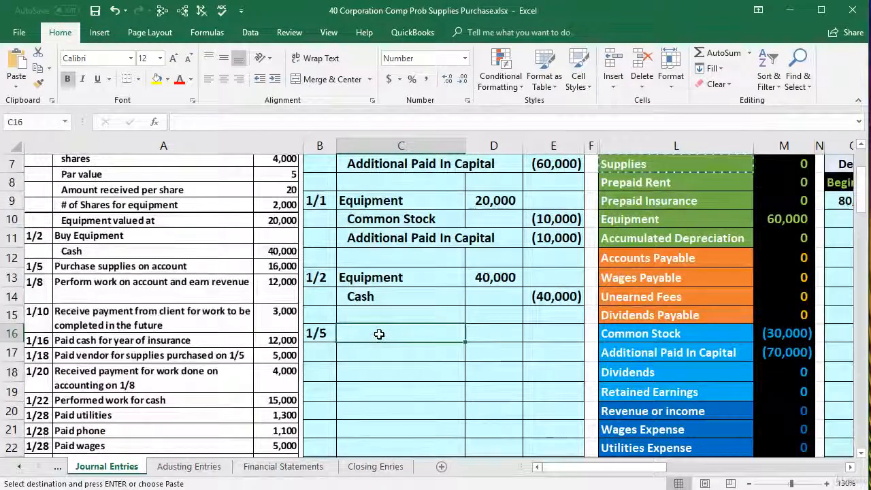
pyautogui.rightClick(379, 334)
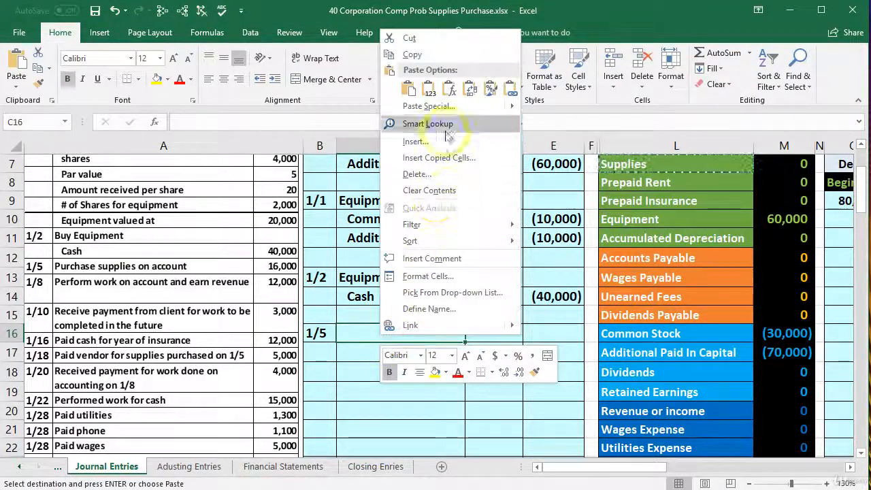
pyautogui.click(432, 94)
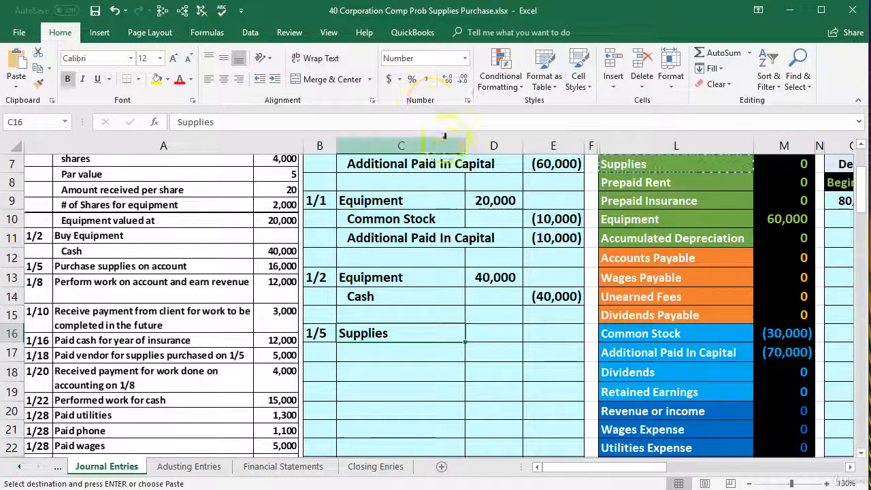
# Enter a debit of 16,000 for Supplies in cell D16
pyautogui.click(508, 336)
pyautogui.write('16')
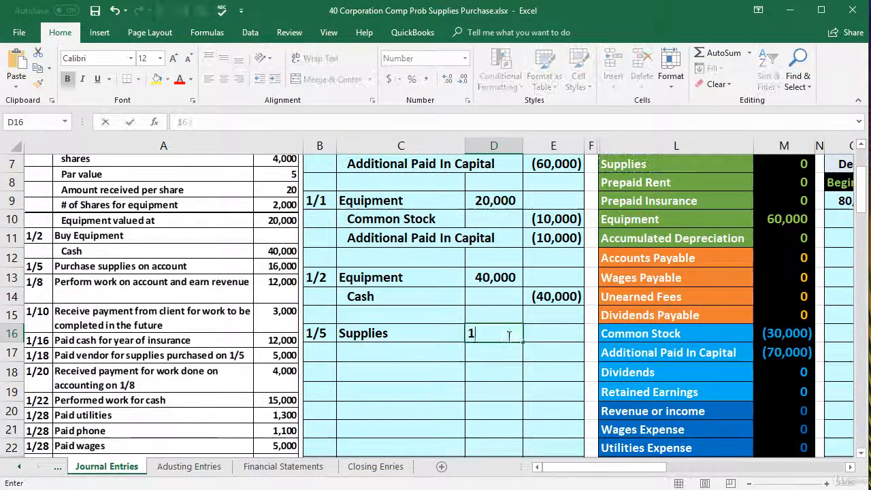
pyautogui.write(',0000')
pyautogui.press('Return')
# Enter the credit in cell E17 as the formula -D16
pyautogui.press('Right')
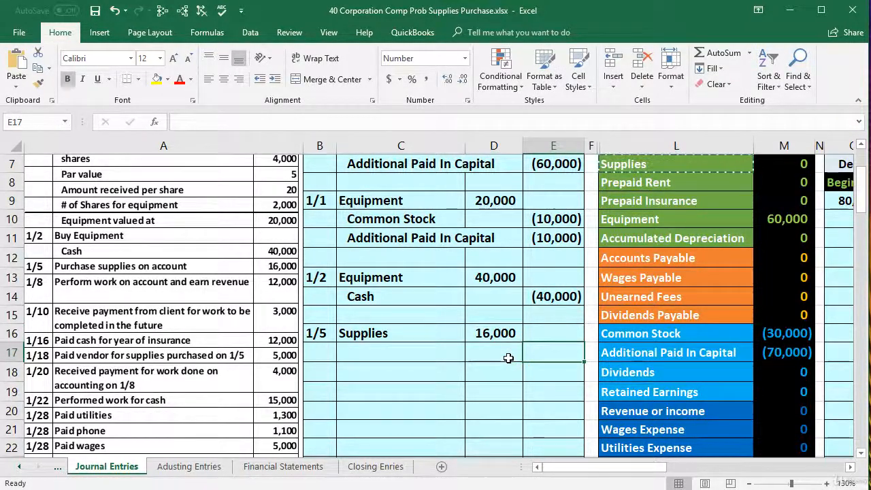
pyautogui.write('-')
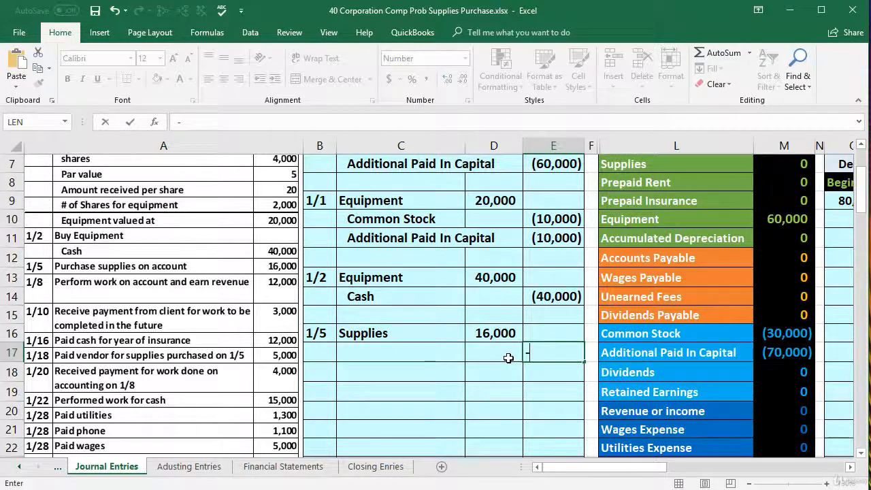
pyautogui.click(501, 334)
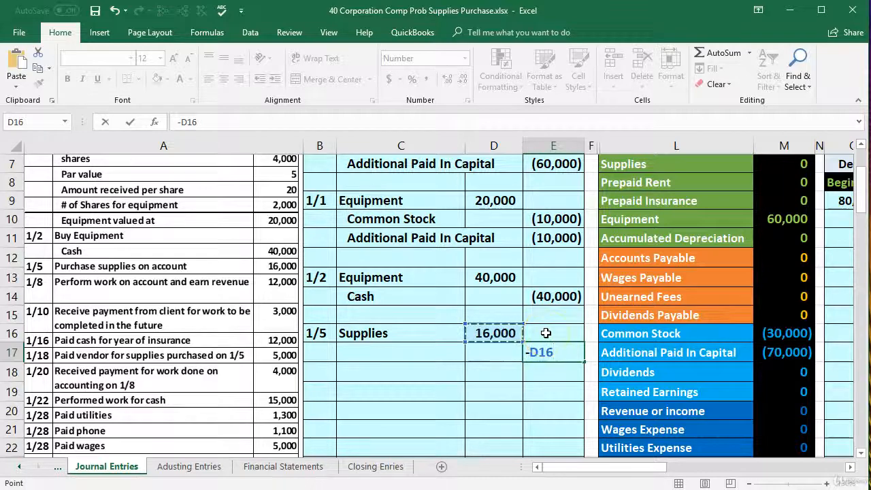
pyautogui.press('Return')
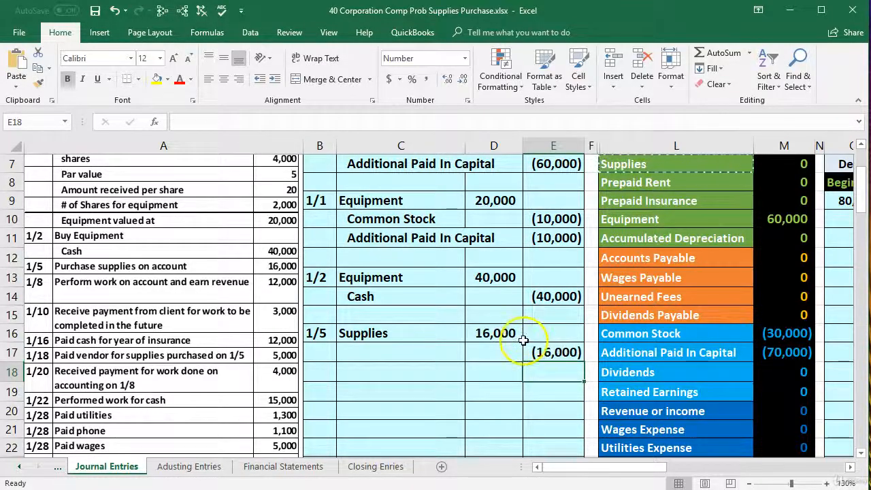
# Copy the Accounts Payable account name from the trial balance into cell C17, pasting values only, and indent it
pyautogui.click(457, 351)
pyautogui.scroll(1, 500, 372)
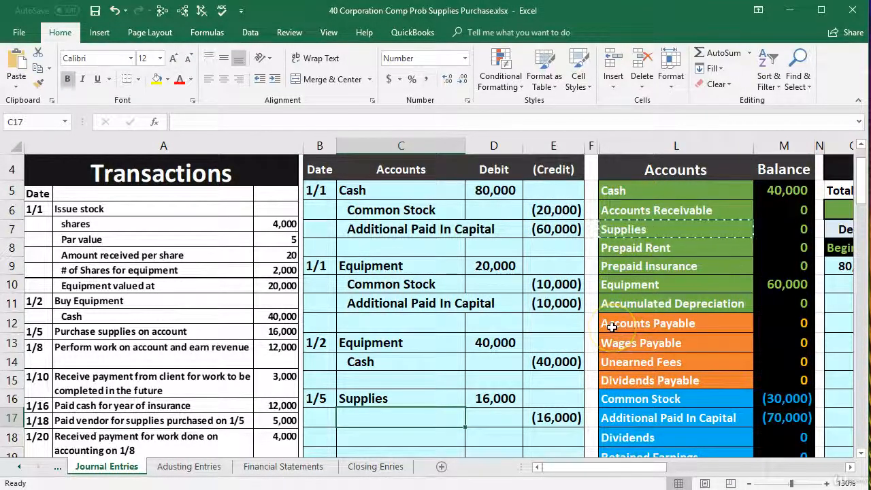
pyautogui.click(712, 323)
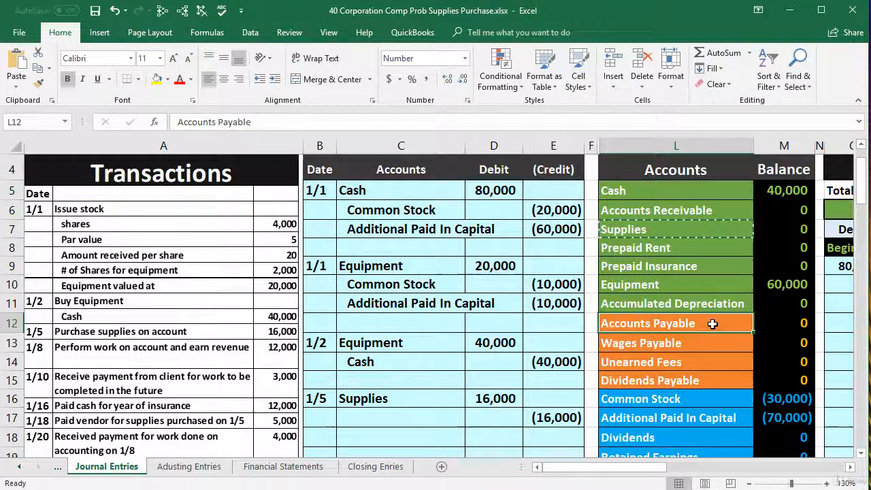
pyautogui.rightClick(712, 324)
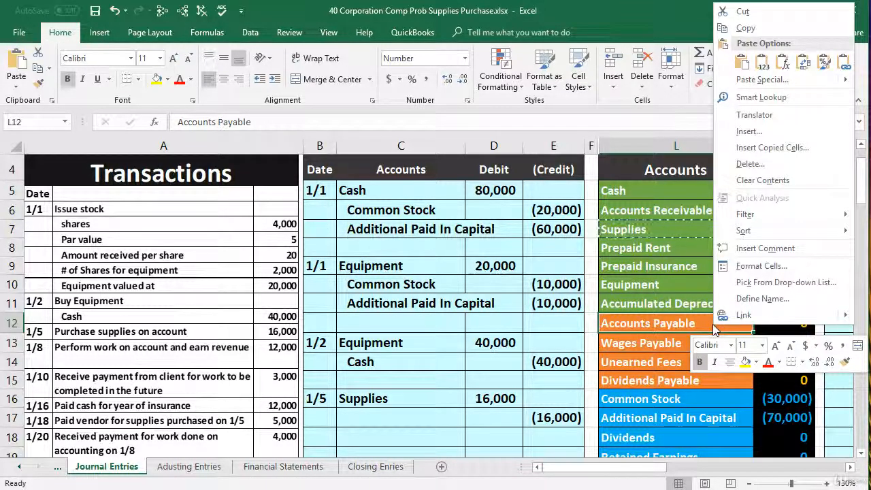
pyautogui.click(658, 321)
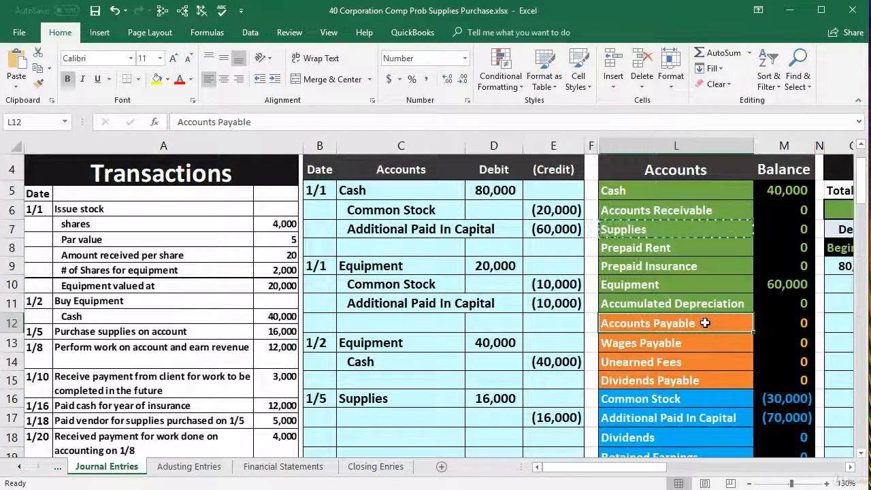
pyautogui.scroll(-1, 705, 323)
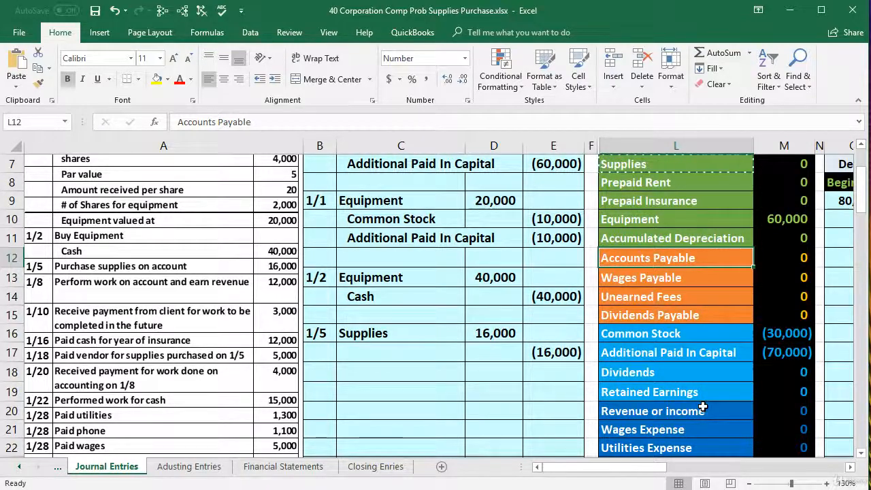
pyautogui.scroll(1, 702, 406)
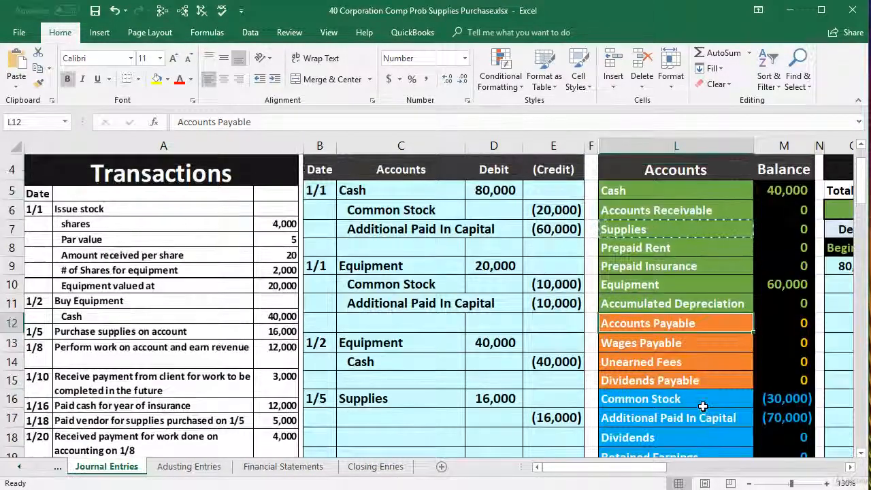
pyautogui.rightClick(710, 321)
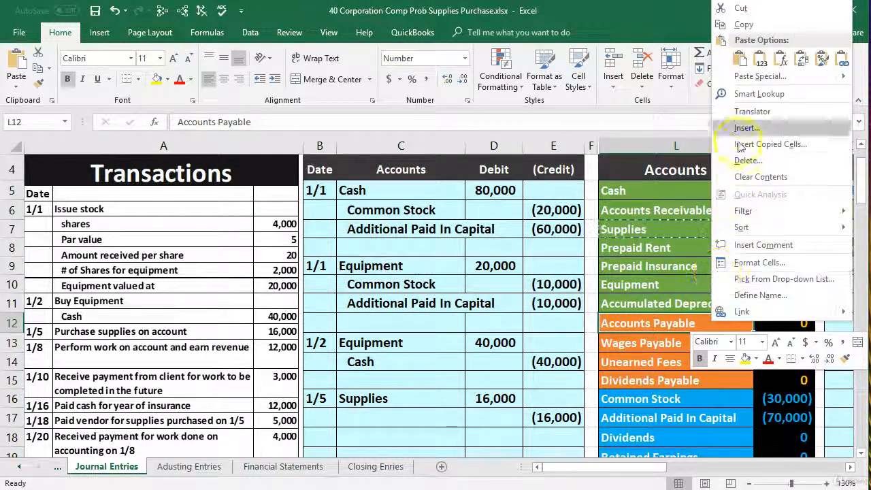
pyautogui.click(743, 25)
pyautogui.click(423, 415)
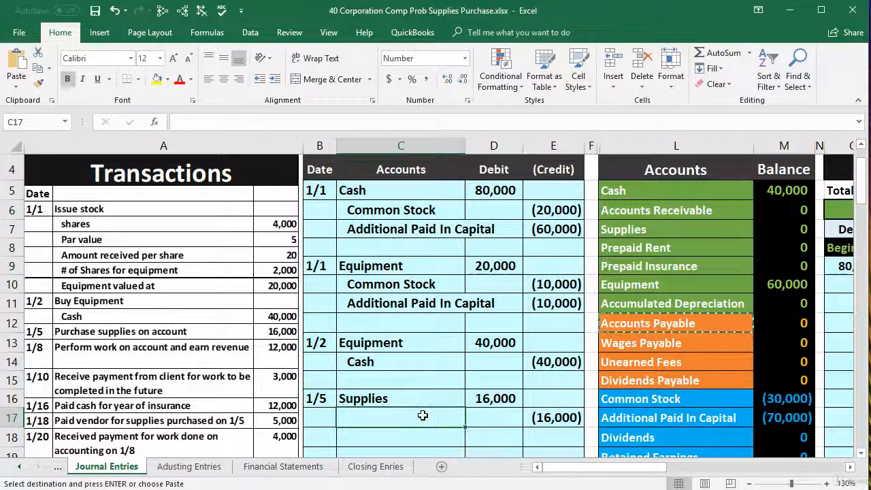
pyautogui.rightClick(423, 415)
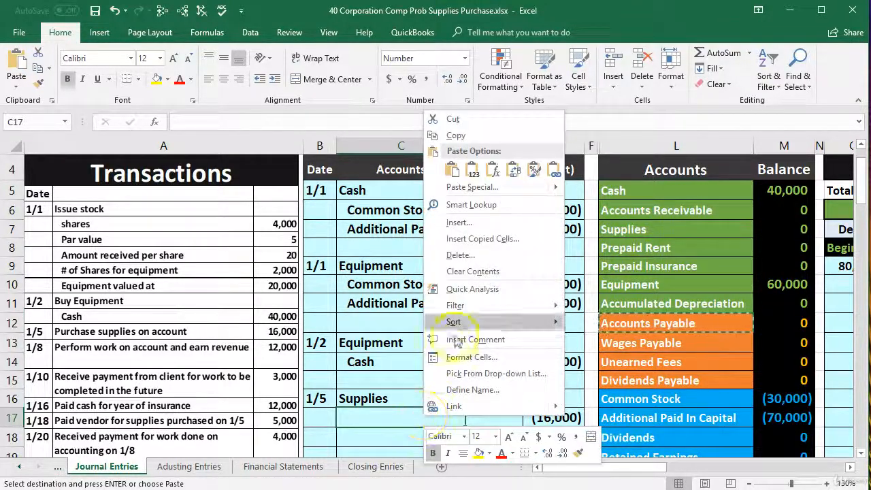
pyautogui.click(478, 174)
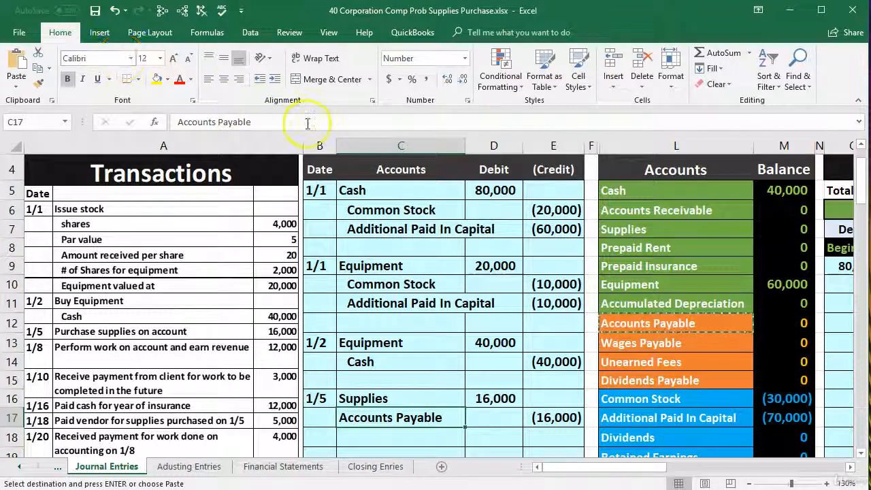
pyautogui.click(275, 80)
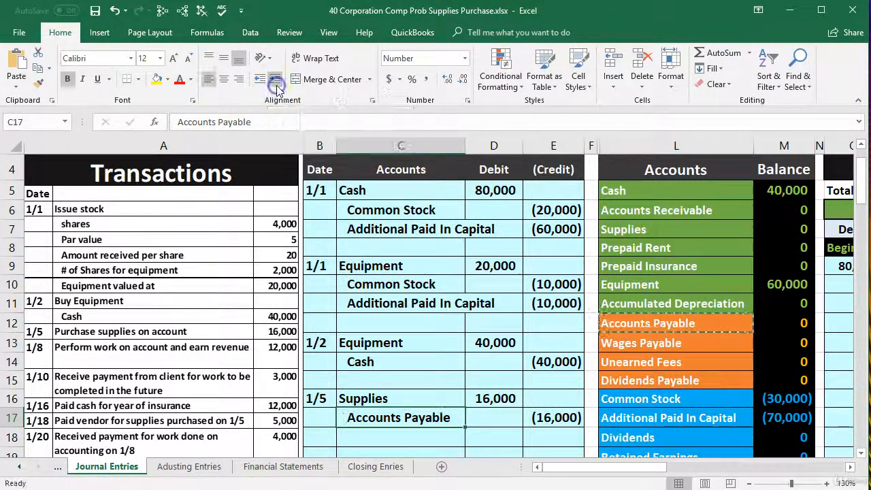
# Review the 1/5 journal entry against the Supplies and liability accounts in the trial balance
pyautogui.scroll(-1, 476, 336)
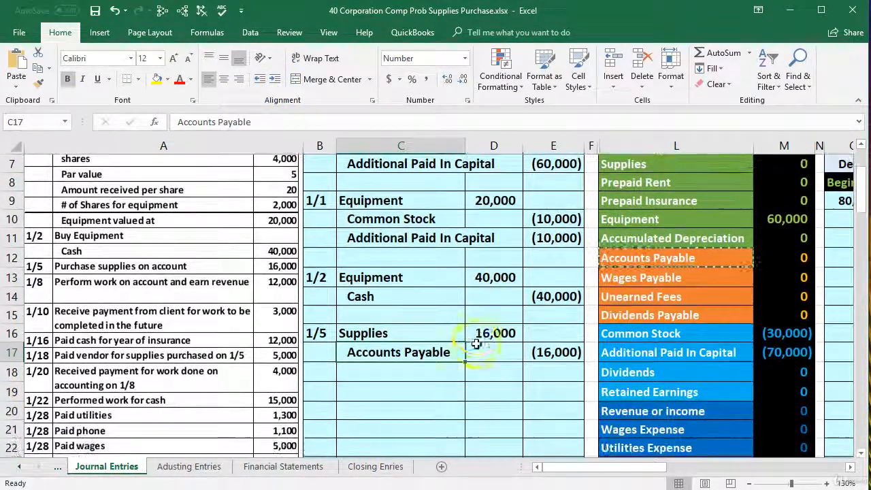
pyautogui.moveTo(365, 334); pyautogui.dragTo(493, 348)
pyautogui.scroll(1, 643, 415)
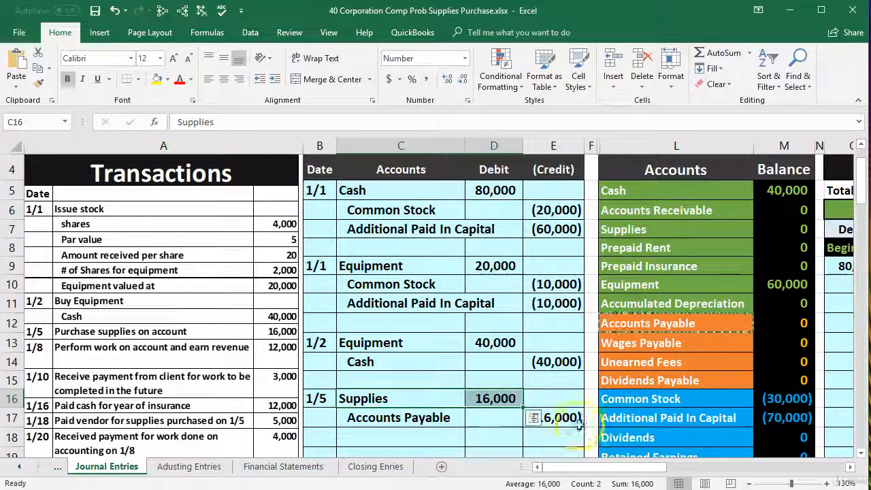
pyautogui.moveTo(404, 399); pyautogui.dragTo(526, 407)
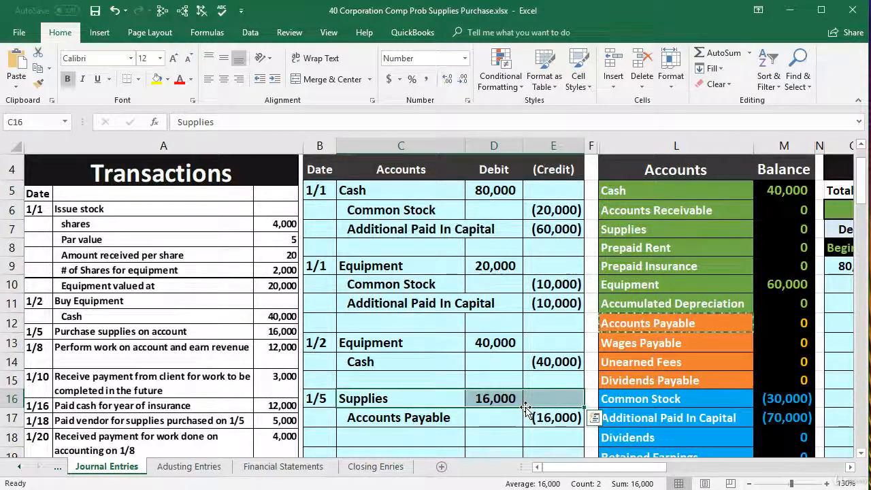
pyautogui.scroll(1, 772, 368)
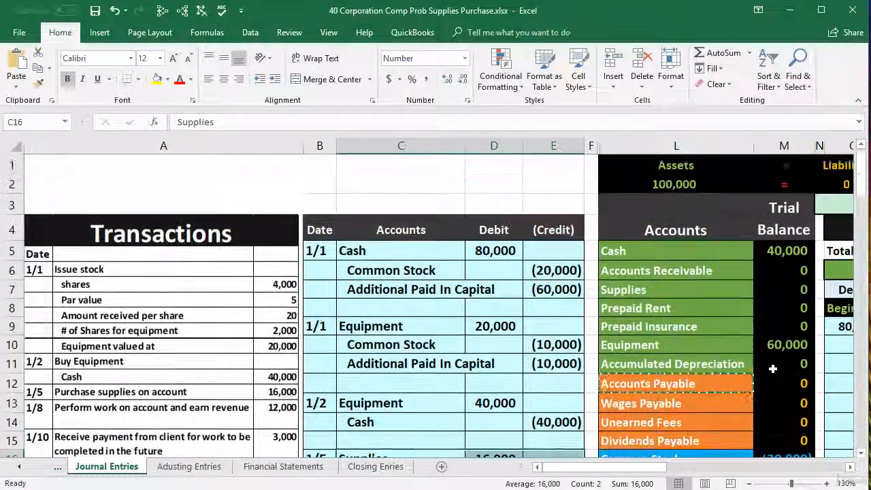
pyautogui.scroll(-1, 719, 374)
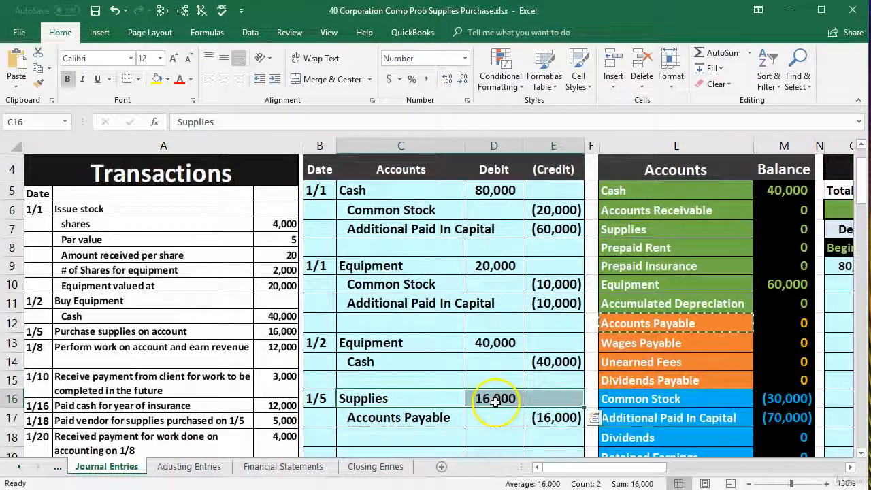
pyautogui.moveTo(623, 229); pyautogui.dragTo(767, 227)
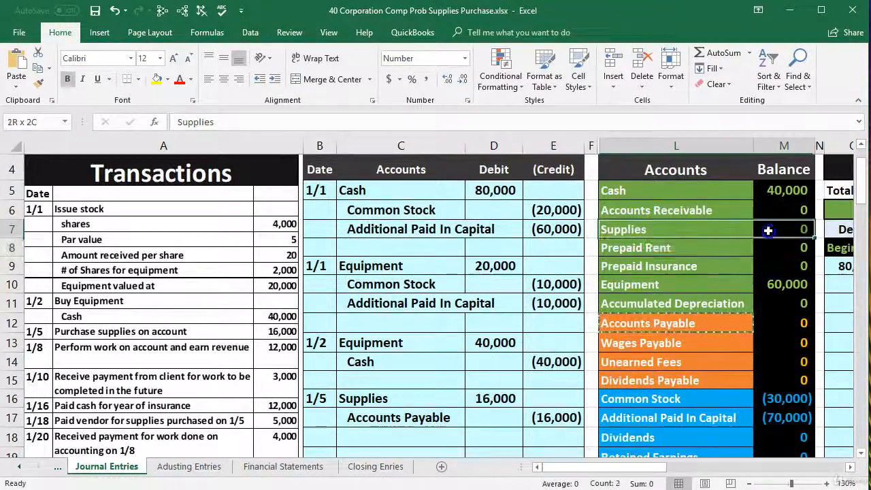
pyautogui.click(787, 334)
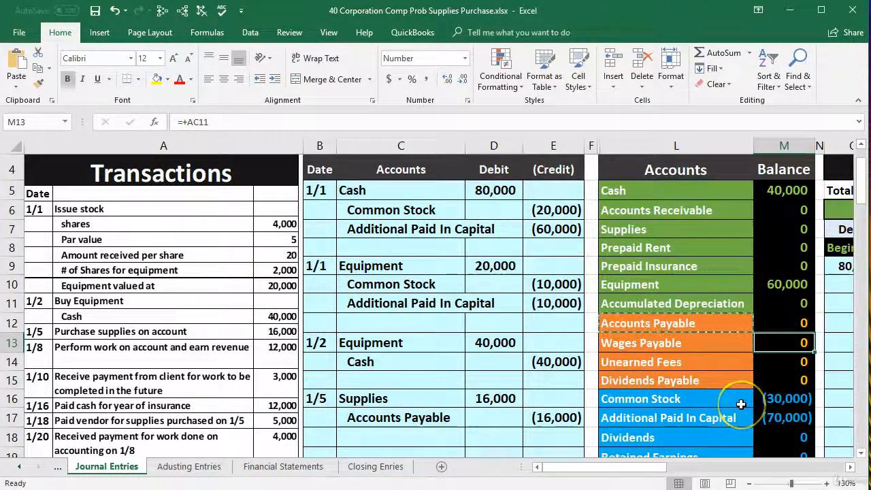
# Freeze the panes at cell F1 with journal columns B to E in view
pyautogui.press('Right')
pyautogui.press('Right')
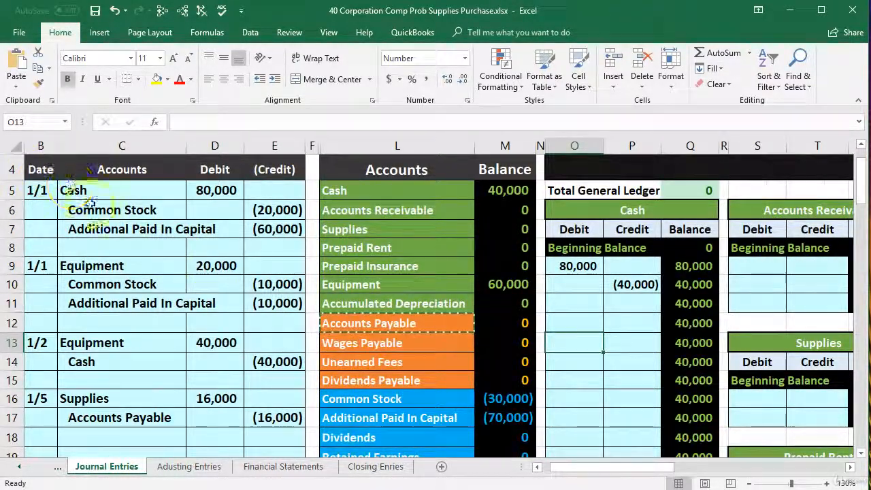
pyautogui.scroll(1, 220, 395)
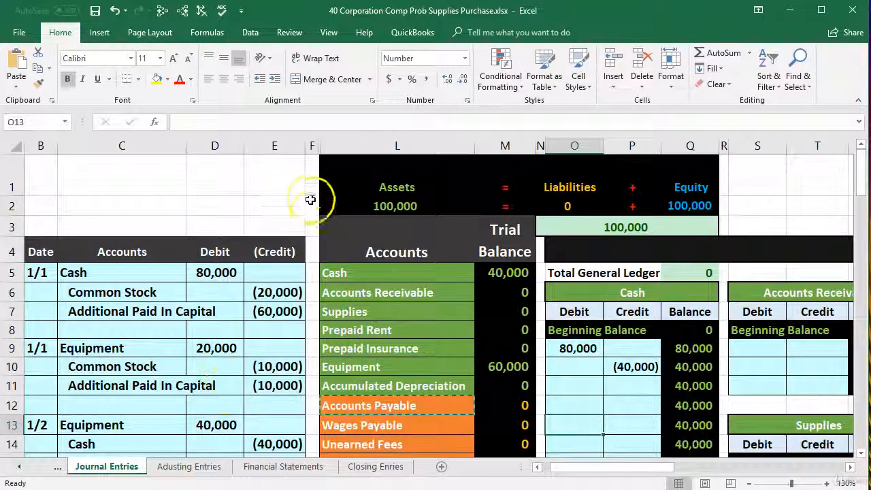
pyautogui.click(309, 170)
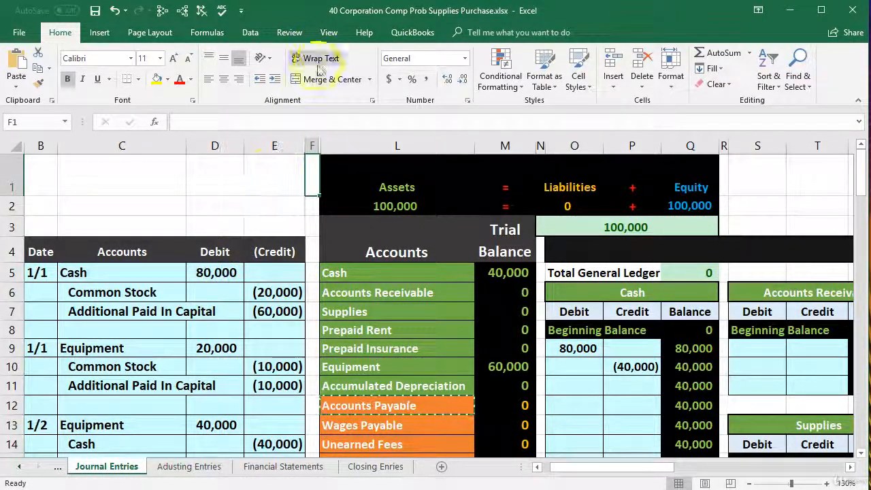
pyautogui.click(329, 32)
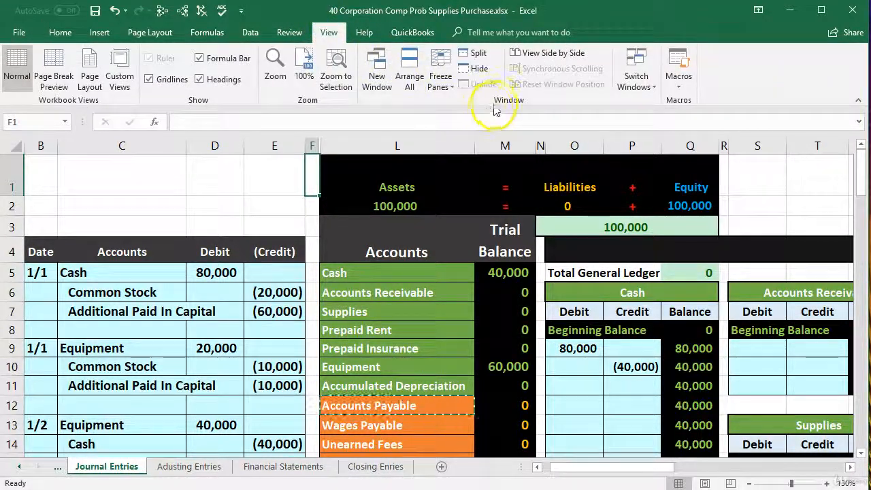
pyautogui.click(439, 84)
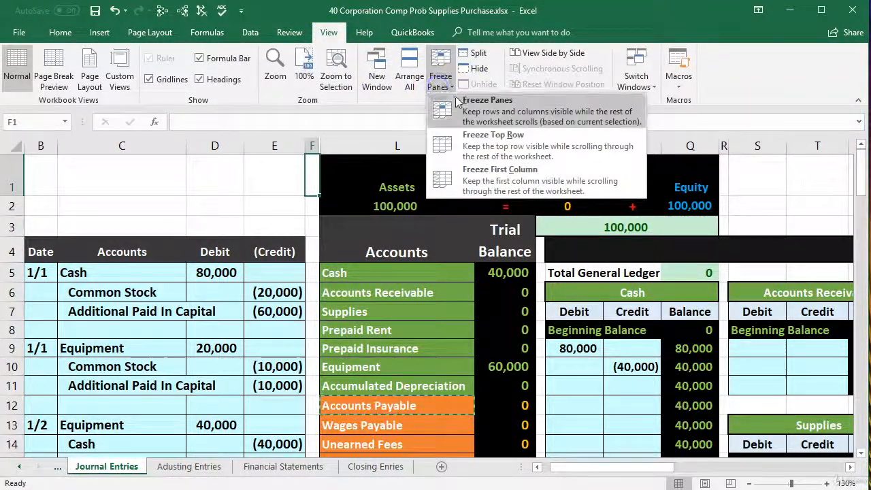
pyautogui.click(461, 103)
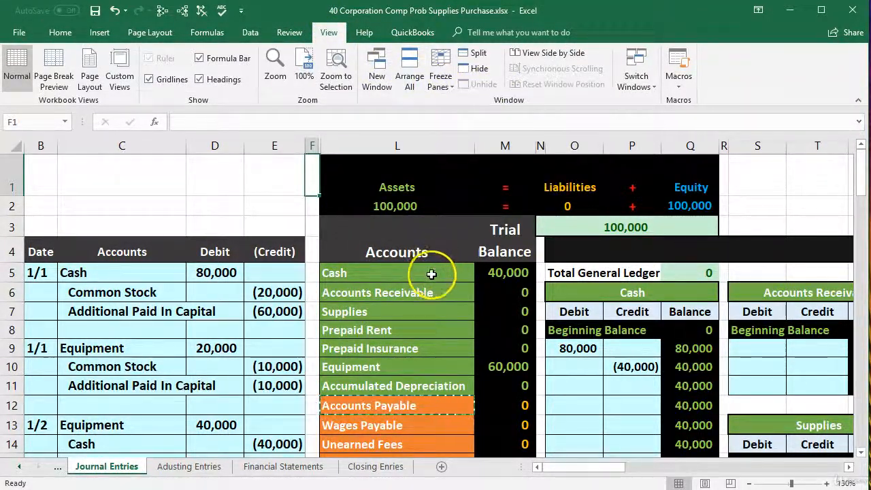
# Trace the 1/5 Supplies debit through the trial balance to the Supplies account in the general ledger
pyautogui.scroll(-1, 432, 274)
pyautogui.scroll(-1, 431, 274)
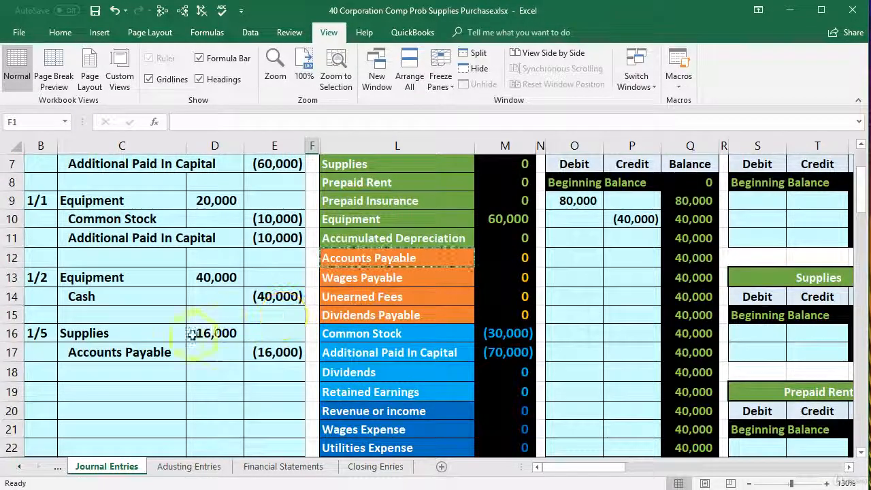
pyautogui.moveTo(116, 336); pyautogui.dragTo(202, 332)
pyautogui.scroll(1, 361, 313)
pyautogui.click(361, 230)
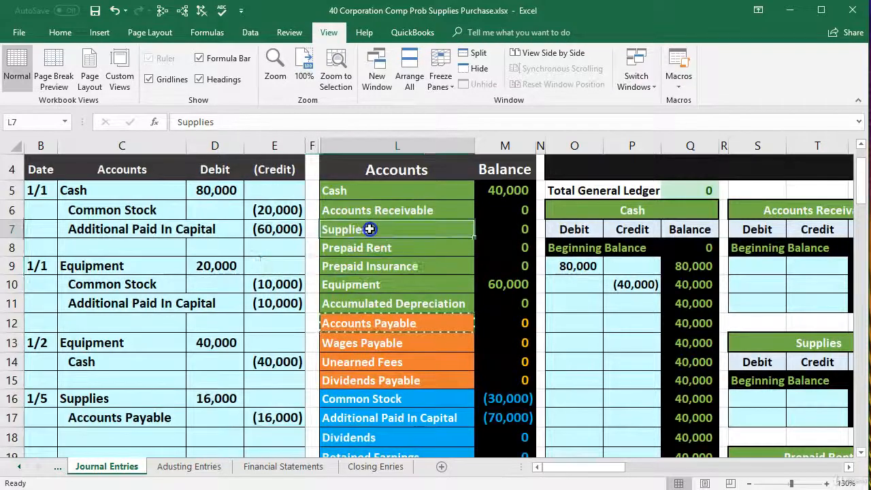
pyautogui.click(742, 208)
pyautogui.click(793, 208)
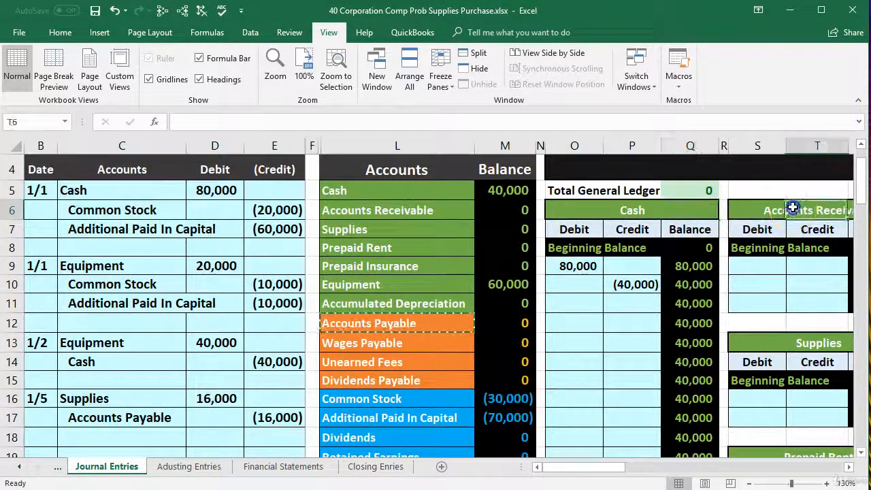
pyautogui.click(810, 343)
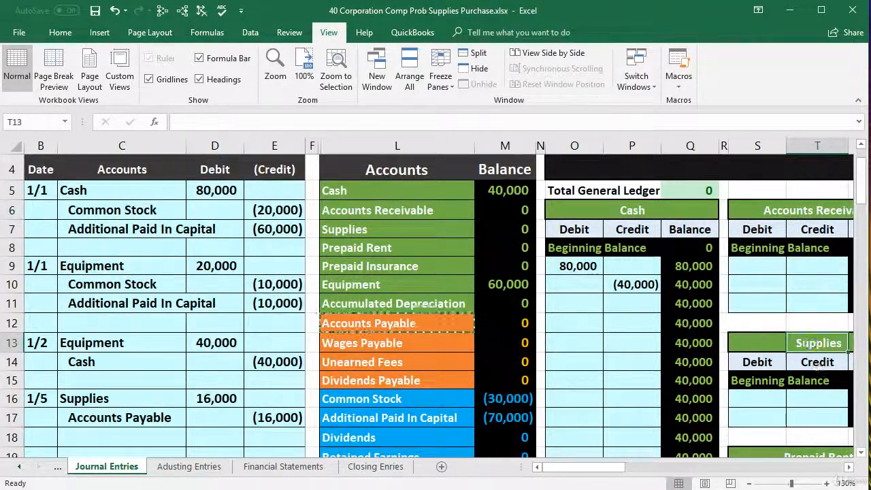
pyautogui.click(850, 467)
pyautogui.moveTo(851, 467); pyautogui.dragTo(851, 467)
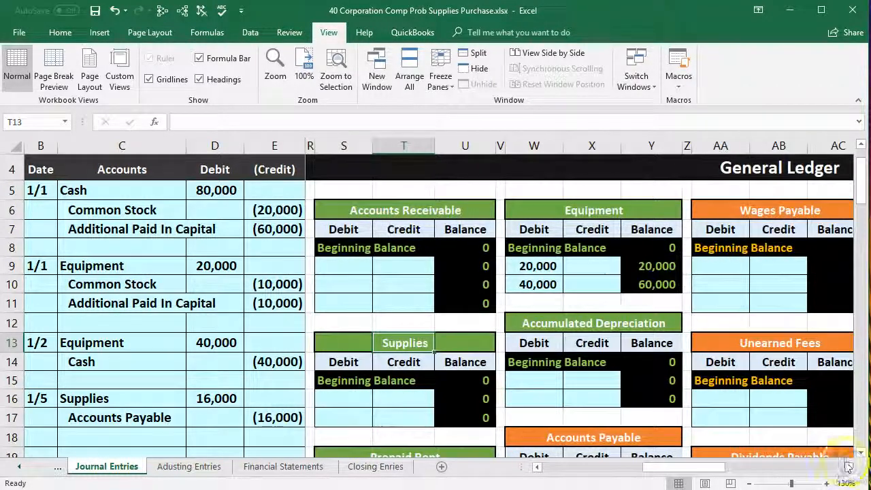
# Post the 1/5 debit to the Supplies ledger account by entering =D16 in cell S16
pyautogui.moveTo(122, 398); pyautogui.dragTo(204, 396)
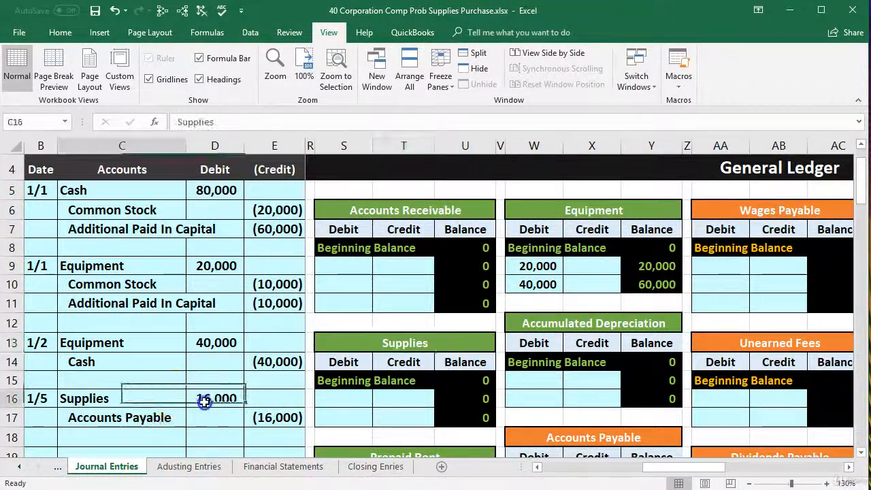
pyautogui.click(328, 406)
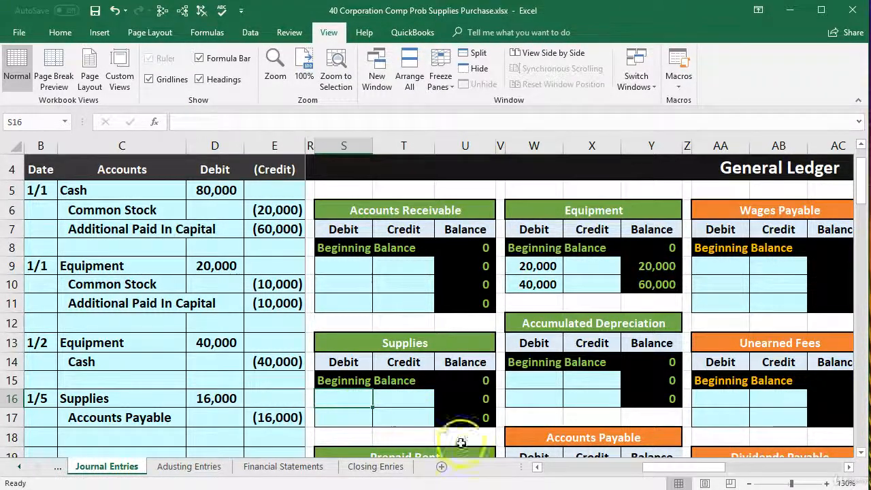
pyautogui.click(731, 483)
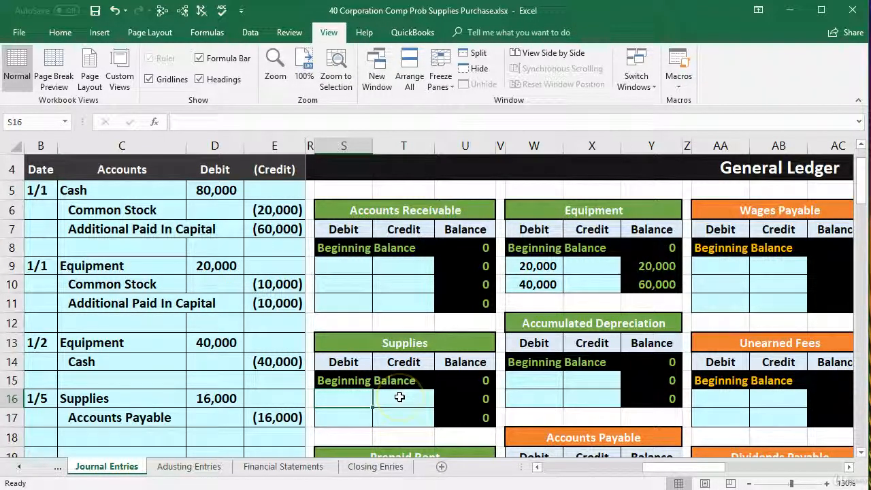
pyautogui.write('=')
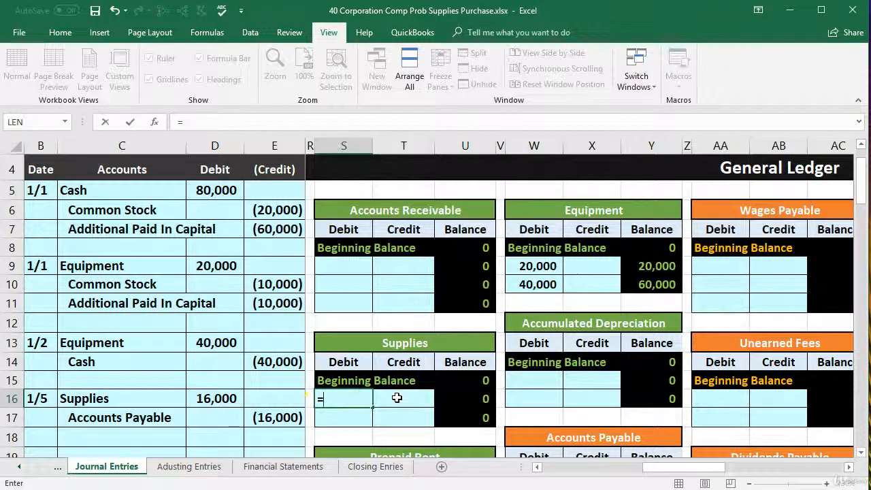
pyautogui.click(228, 398)
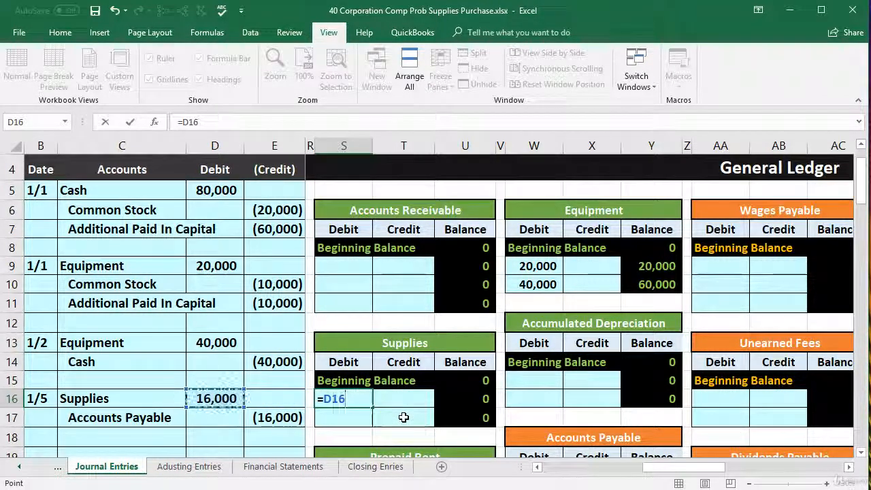
pyautogui.press('Return')
pyautogui.click(465, 380)
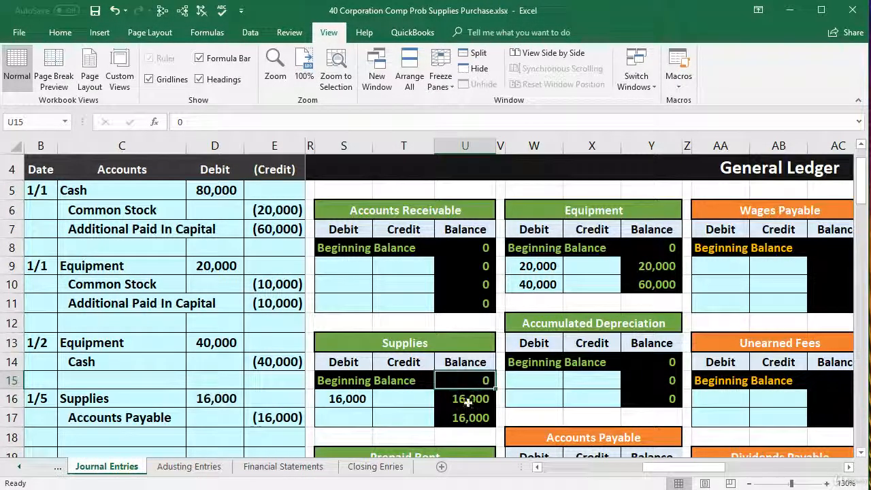
# Check the Supplies balance in the ledger and trial balance, and the trial balance's total debits less credits
pyautogui.click(469, 402)
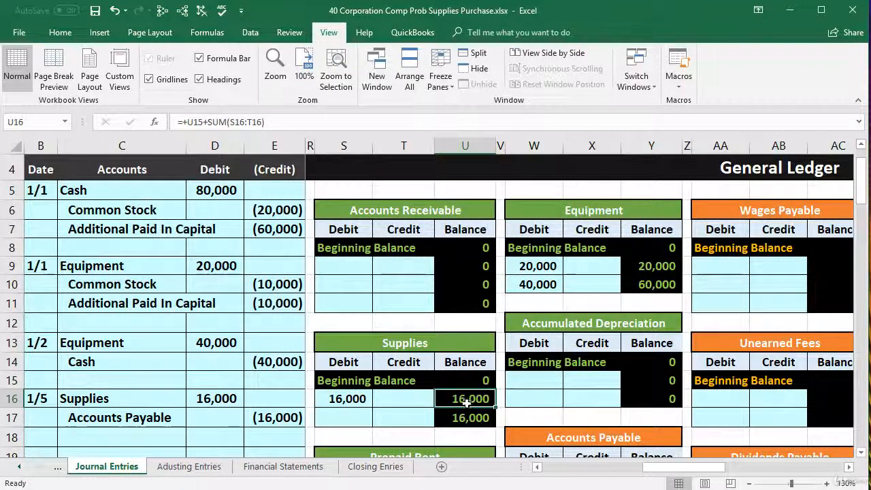
pyautogui.click(287, 382)
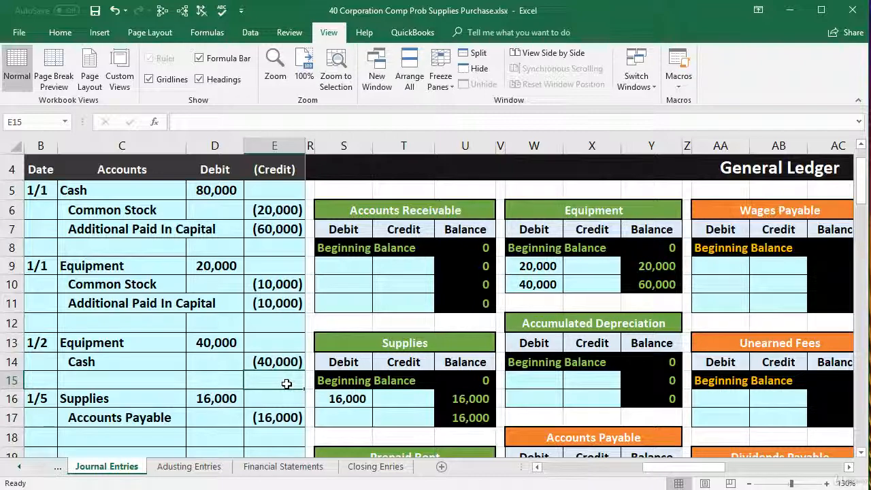
pyautogui.press('Right')
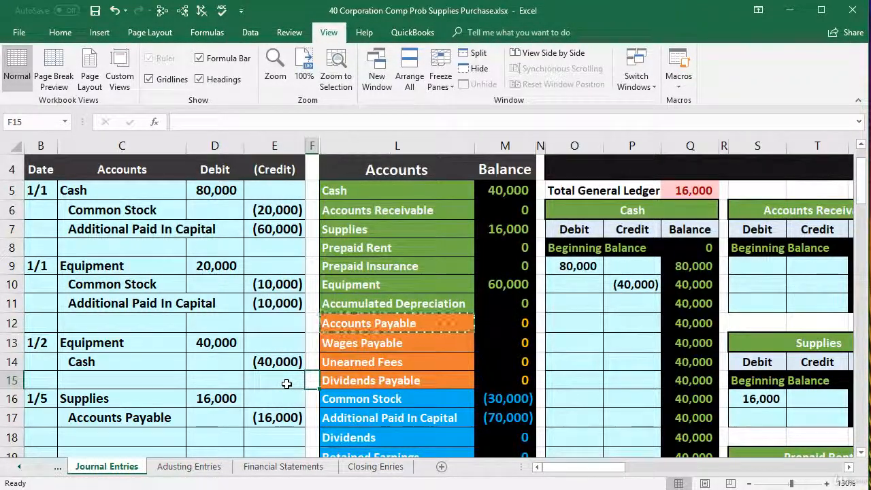
pyautogui.click(507, 229)
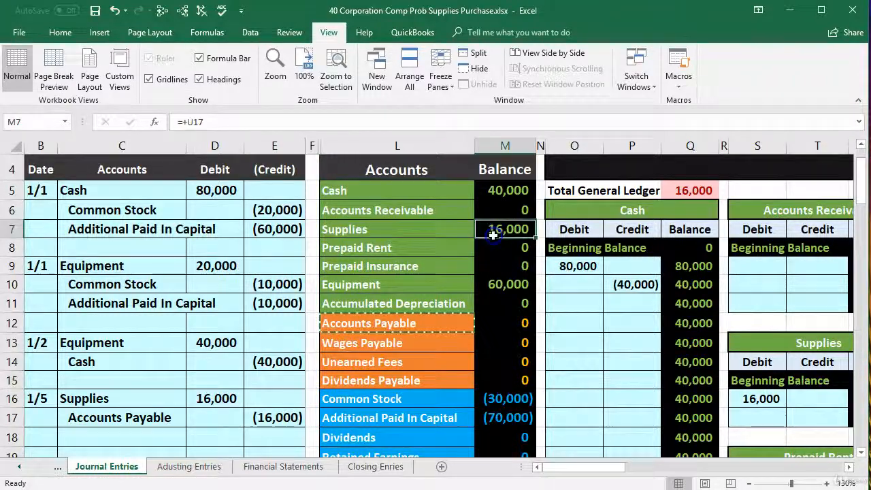
pyautogui.scroll(-3, 502, 293)
pyautogui.click(521, 432)
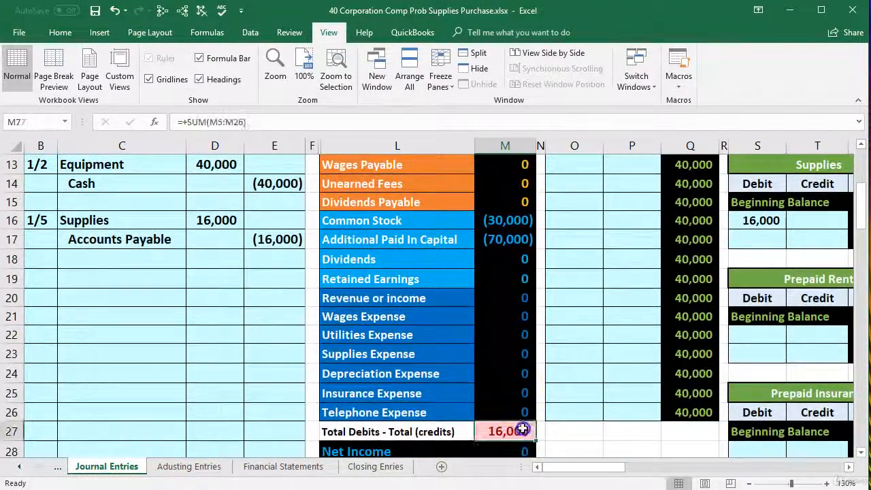
# Trace the 1/5 Accounts Payable credit through the trial balance to the Accounts Payable account in the general ledger
pyautogui.scroll(3, 521, 429)
pyautogui.moveTo(171, 413); pyautogui.dragTo(271, 414)
pyautogui.moveTo(371, 323); pyautogui.dragTo(479, 318)
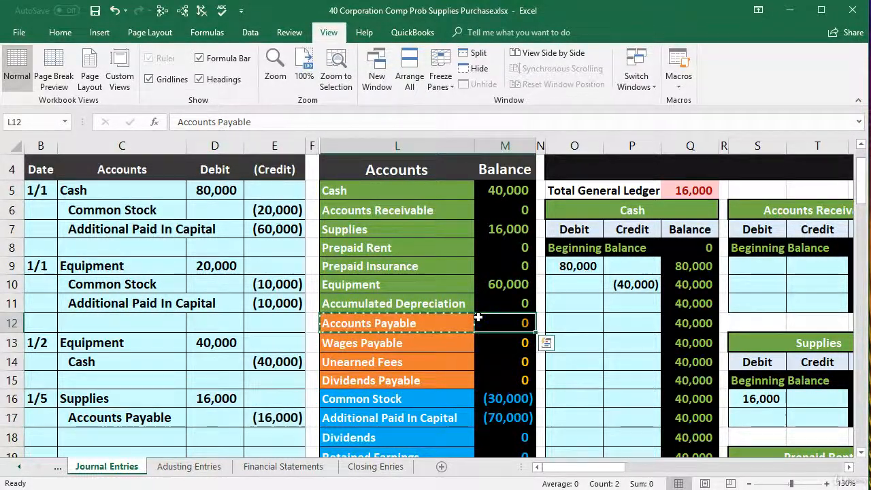
pyautogui.press('Right')
pyautogui.press('Right')
pyautogui.press('Right')
pyautogui.press('Right')
pyautogui.press('Right')
pyautogui.press('Right')
pyautogui.press('Right')
pyautogui.press('Right')
pyautogui.press('Right')
pyautogui.press('Right')
pyautogui.press('Right')
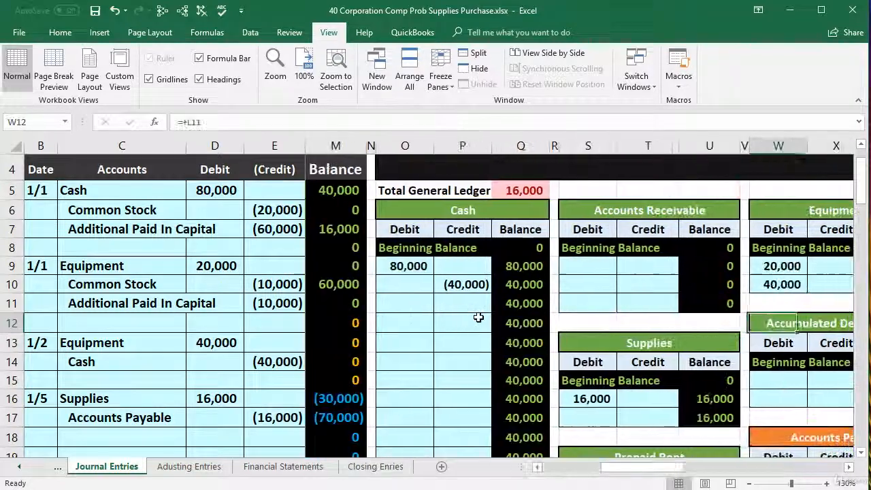
pyautogui.press('Right')
pyautogui.press('Right')
pyautogui.press('Right')
pyautogui.press('Right')
pyautogui.press('Right')
pyautogui.press('Right')
pyautogui.press('Right')
pyautogui.press('Right')
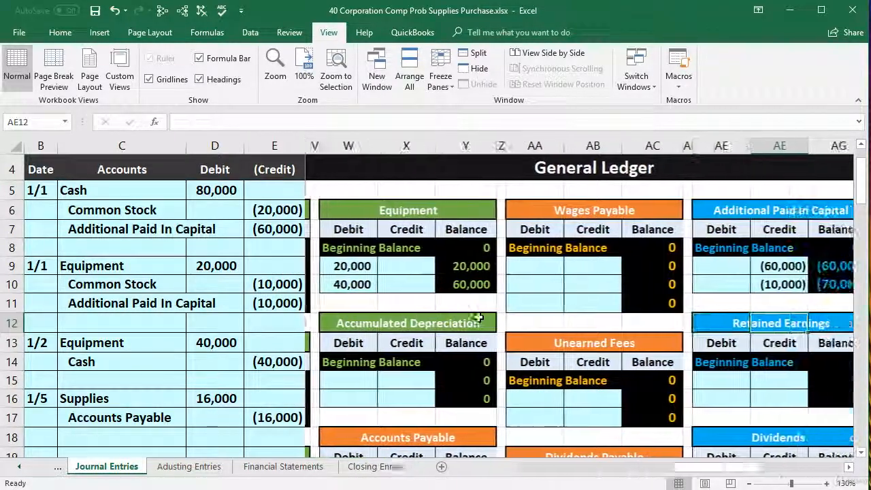
pyautogui.press('Right')
pyautogui.scroll(-3, 478, 317)
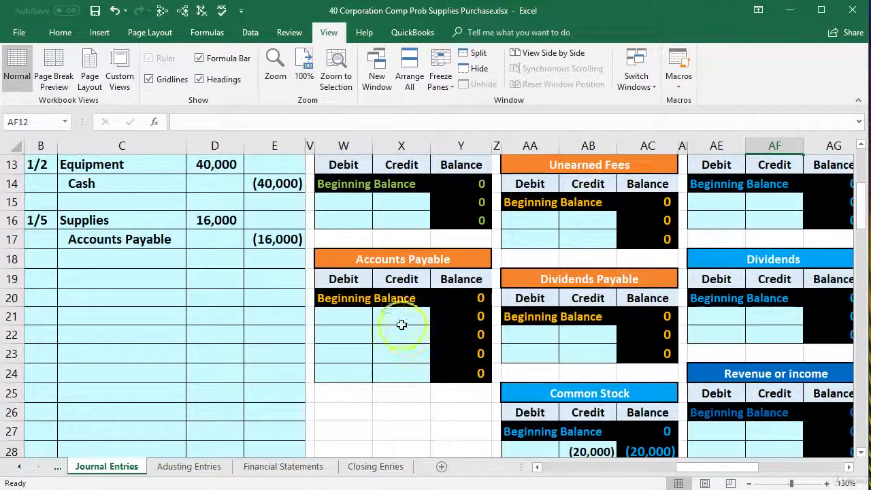
# Post the 1/5 credit to the Accounts Payable ledger account by entering =E17 in cell X21
pyautogui.click(400, 320)
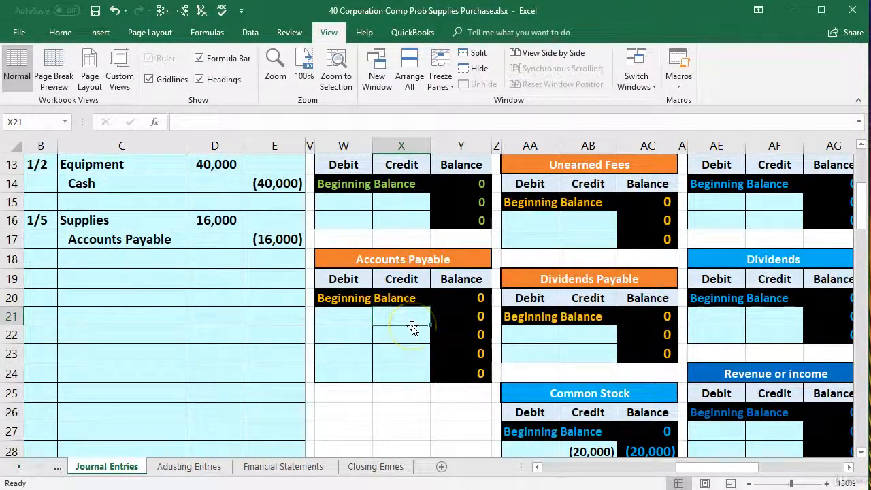
pyautogui.write('=')
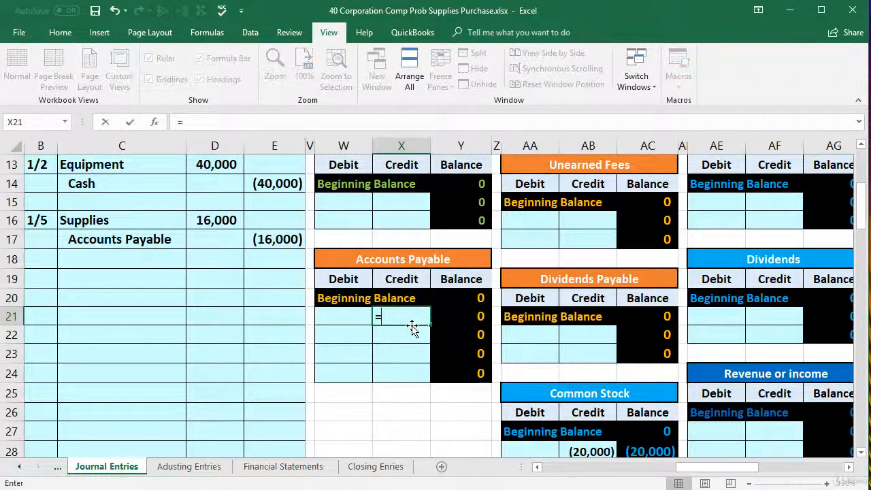
pyautogui.click(280, 238)
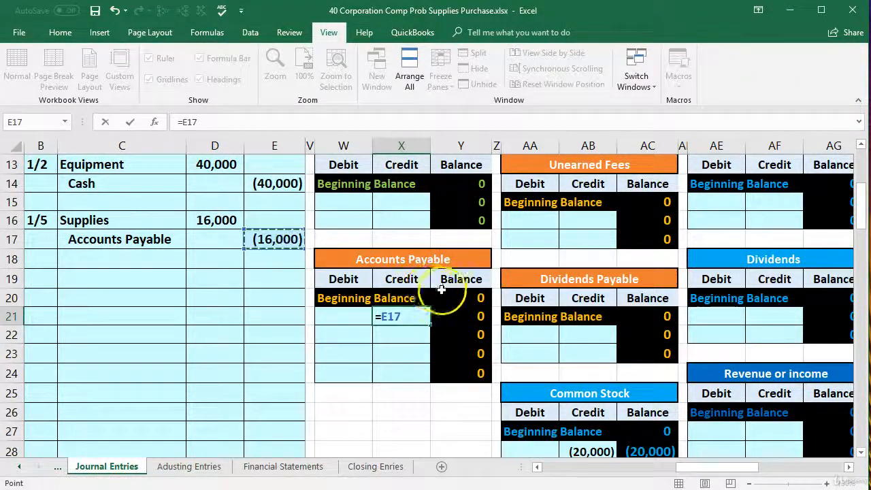
pyautogui.press('Return')
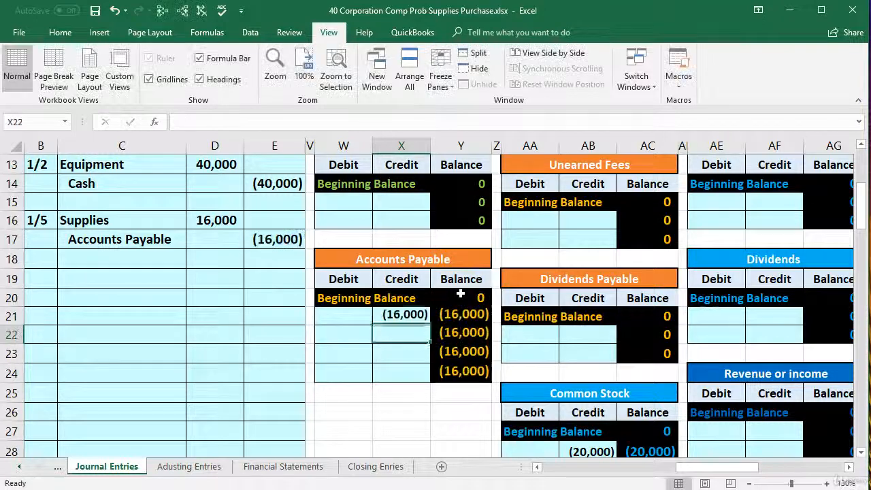
# Check the Accounts Payable running balance in the ledger and review the Accounts Payable and Supplies balances in the trial balance
pyautogui.click(460, 314)
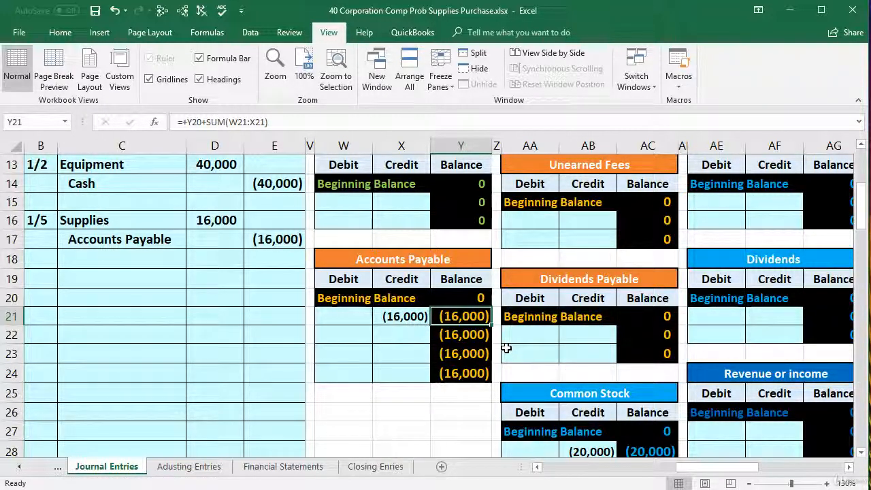
pyautogui.click(277, 324)
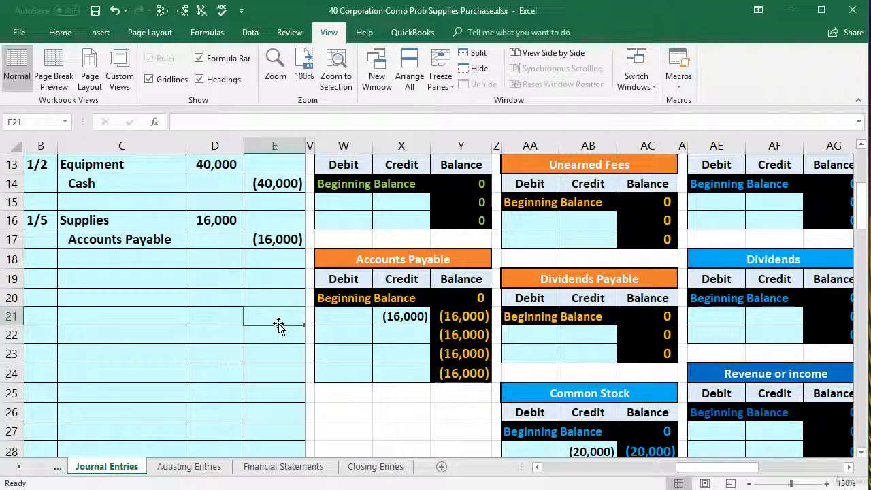
pyautogui.press('Right')
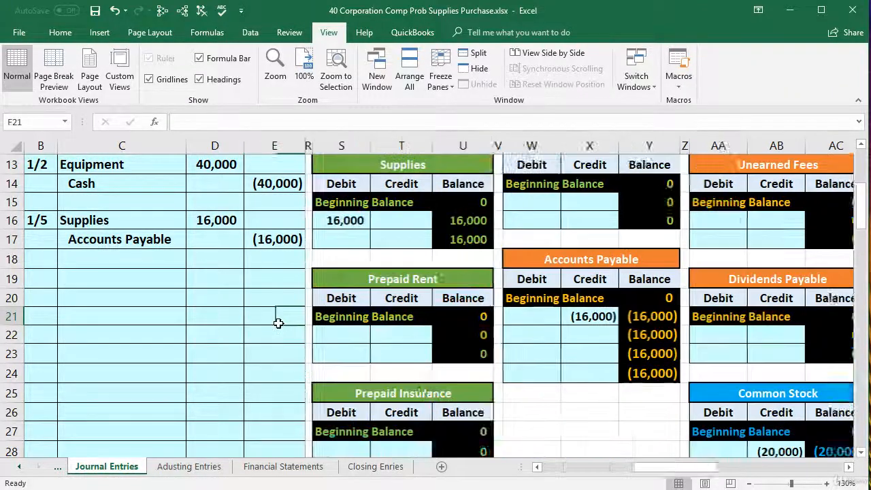
pyautogui.scroll(1, 278, 325)
pyautogui.scroll(1, 278, 325)
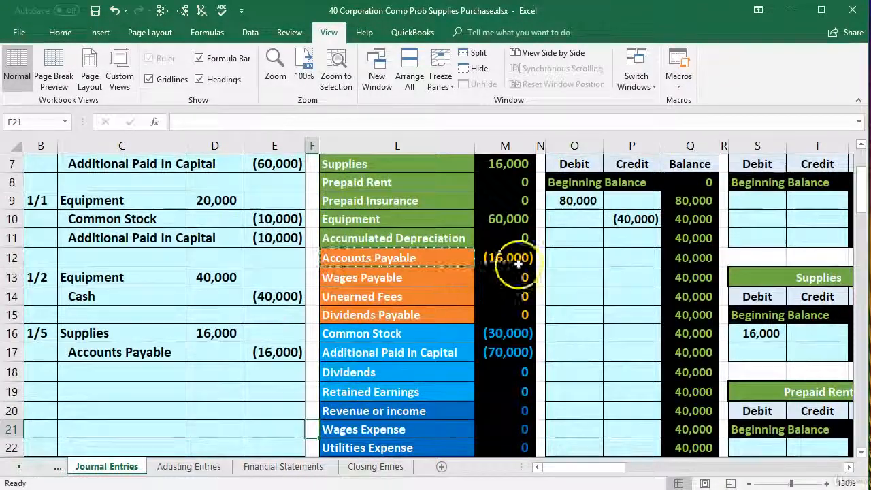
pyautogui.click(521, 259)
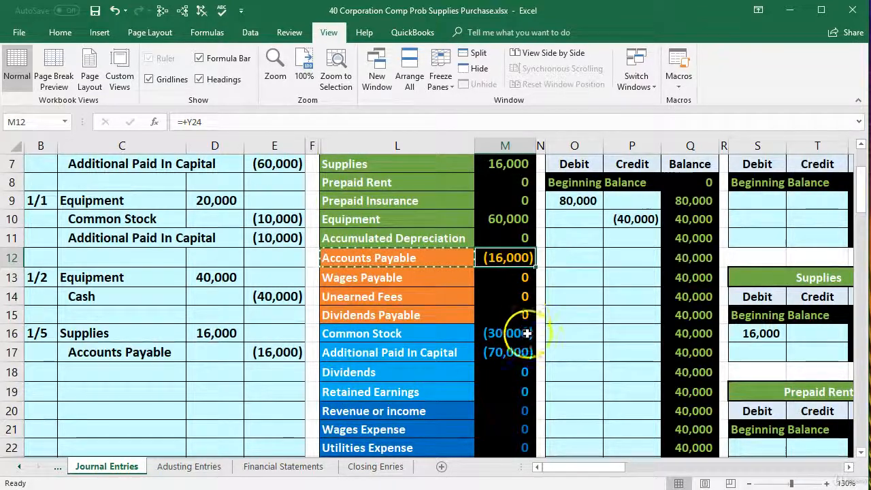
pyautogui.scroll(1, 525, 349)
pyautogui.click(508, 234)
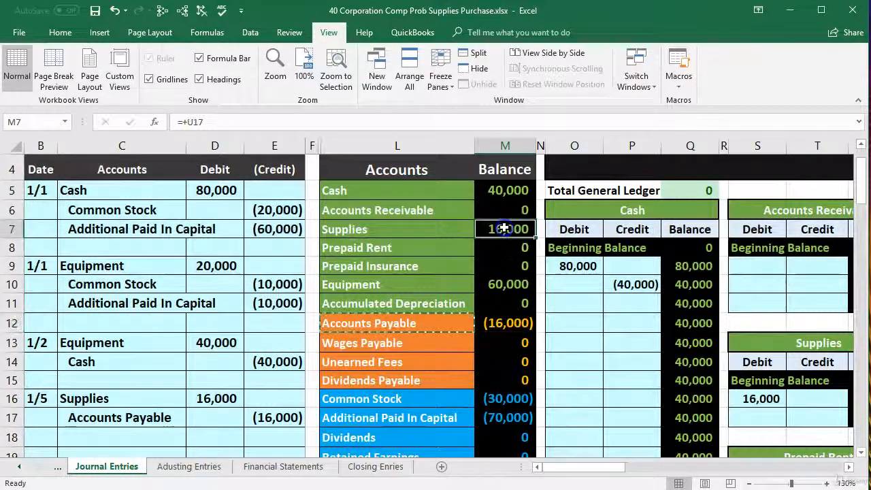
pyautogui.click(521, 322)
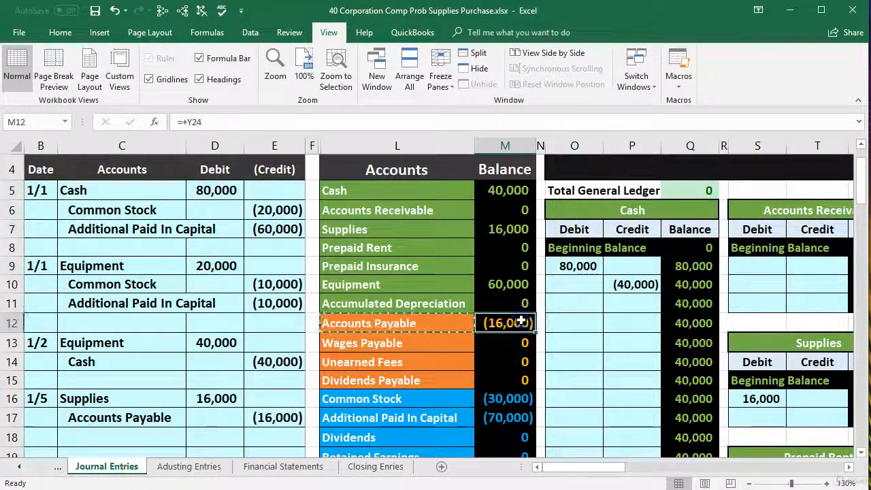
# Review the accounting equation totals, the total debits less credits check and the Net Income formula in the trial balance
pyautogui.scroll(1, 521, 321)
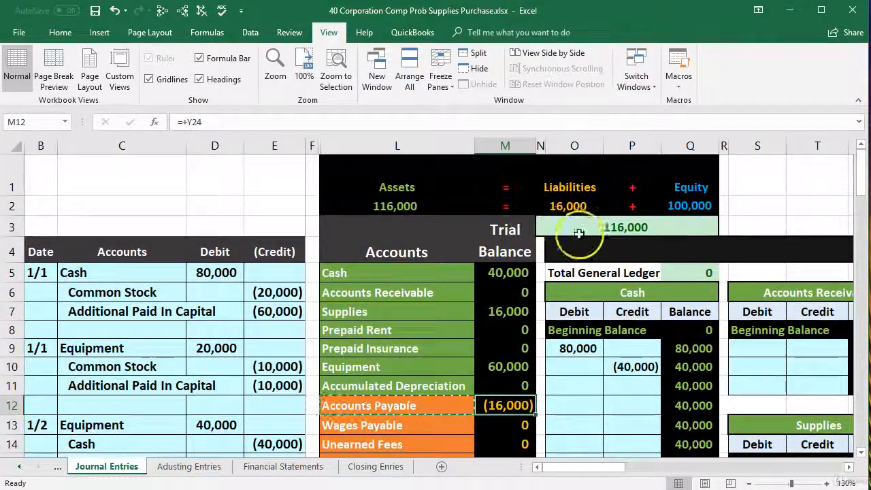
pyautogui.scroll(-5, 393, 365)
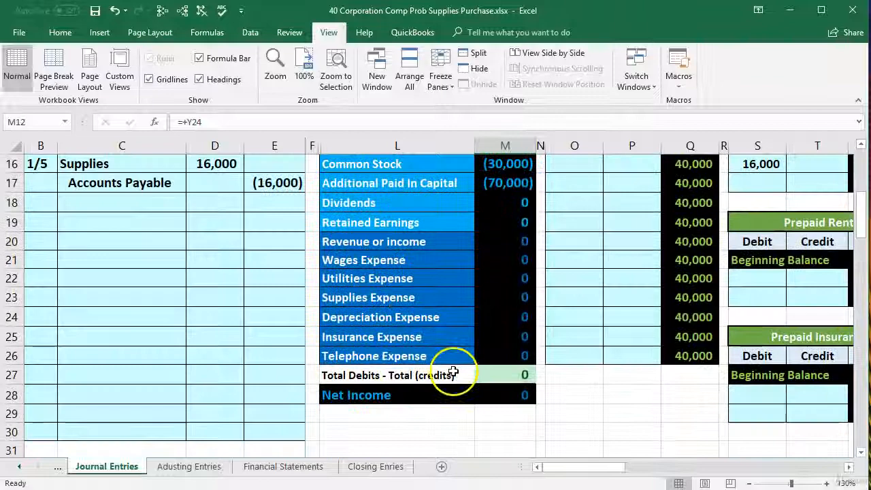
pyautogui.doubleClick(512, 368)
pyautogui.click(503, 395)
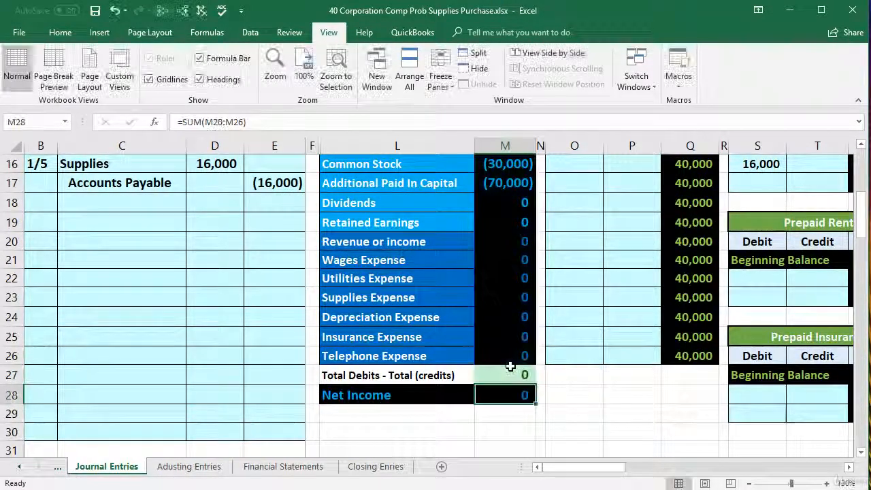
pyautogui.doubleClick(503, 396)
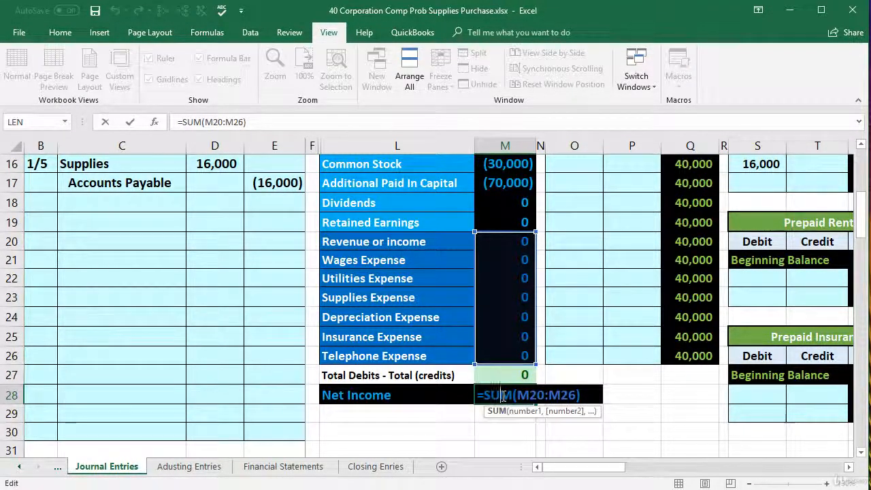
pyautogui.press('Return')
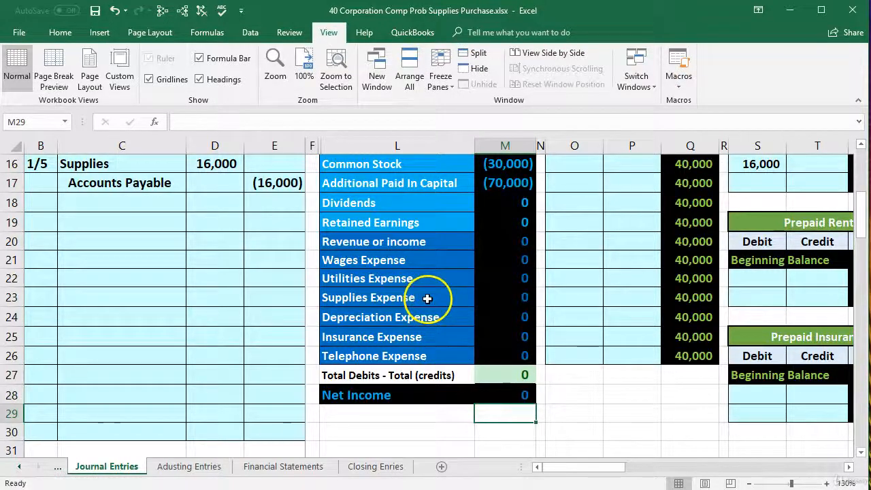
# Compare the Supplies Expense line with the Supplies asset balance in the trial balance
pyautogui.moveTo(427, 298); pyautogui.dragTo(496, 305)
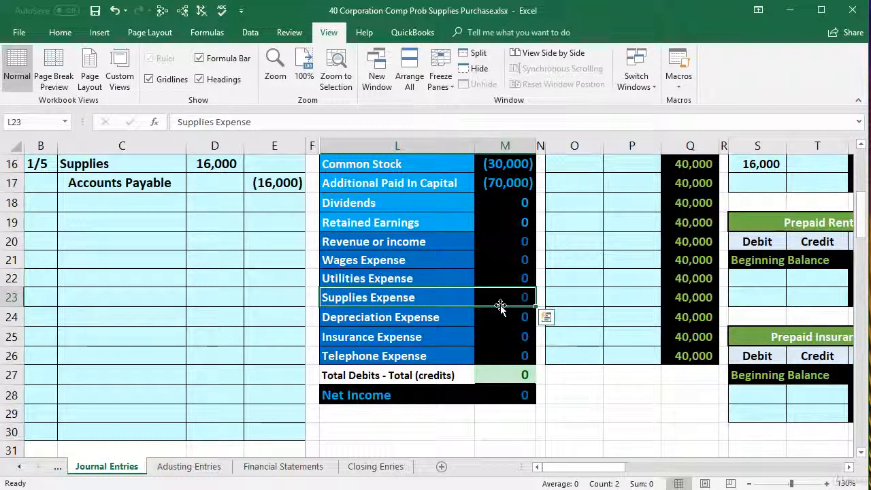
pyautogui.scroll(3, 500, 305)
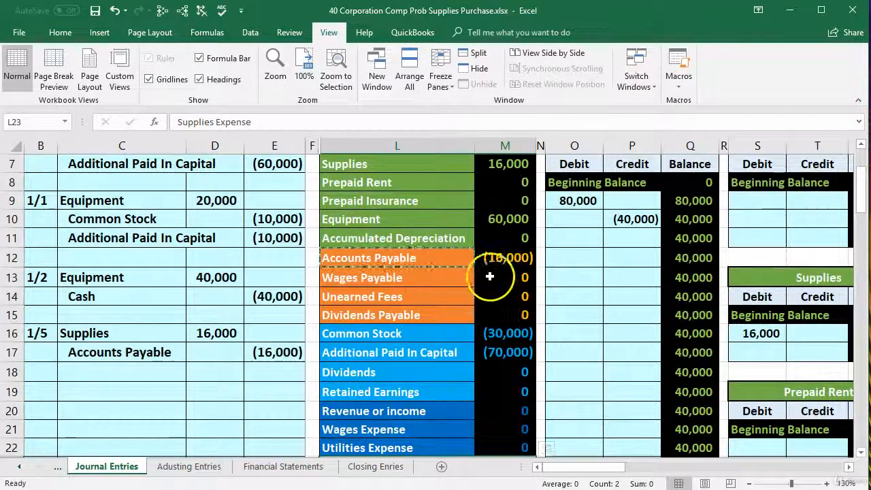
pyautogui.click(505, 164)
pyautogui.scroll(1, 467, 330)
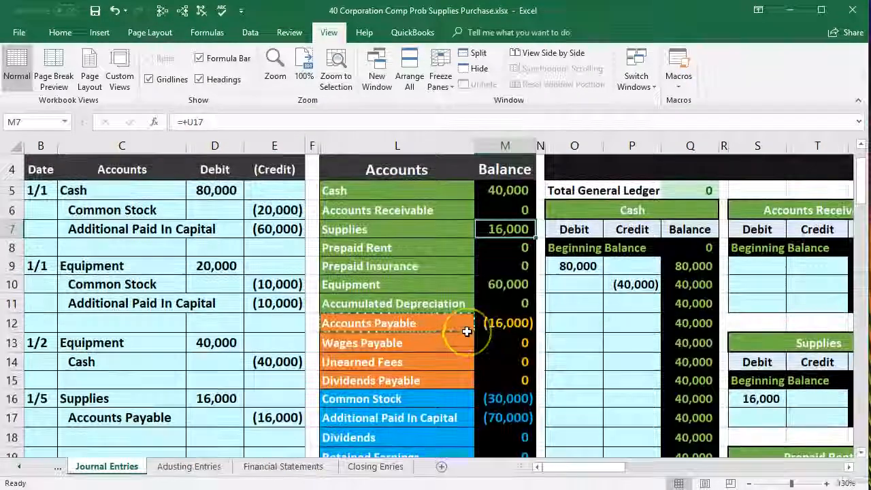